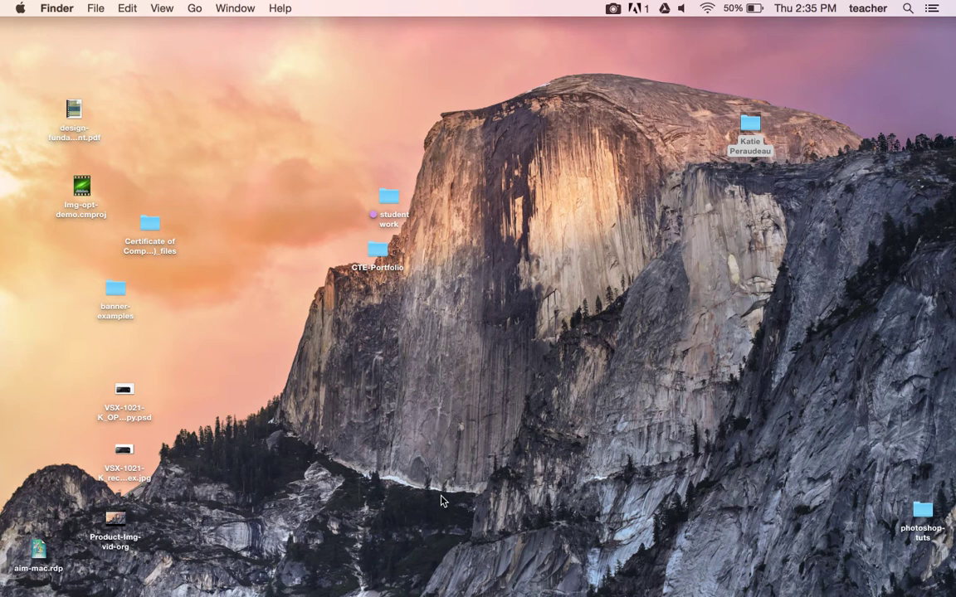
Open Google Chrome and search the web for "national geographic photography".
{"action": "mouse_move", "coordinate": [316, 592]}
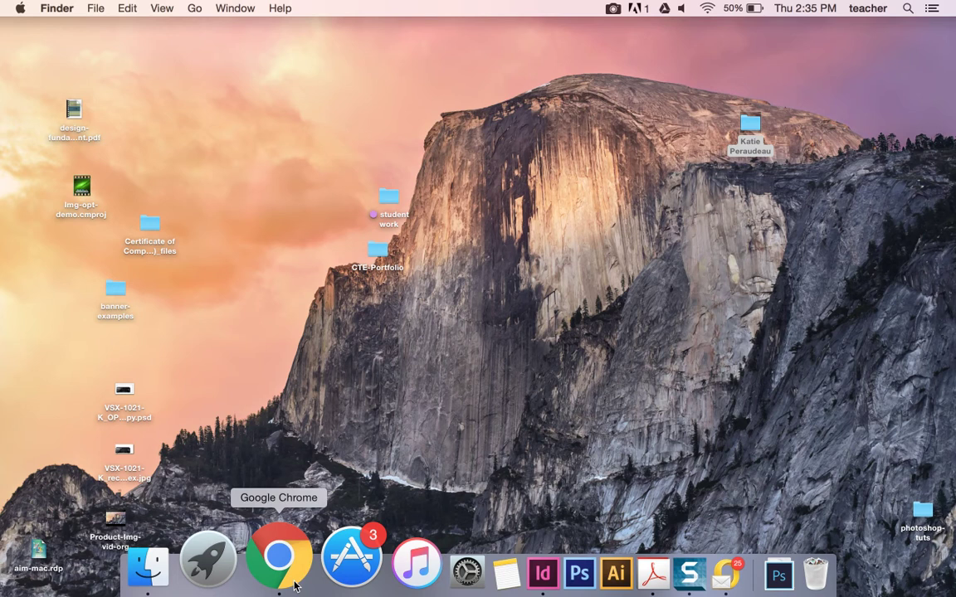
{"action": "left_click", "coordinate": [294, 583]}
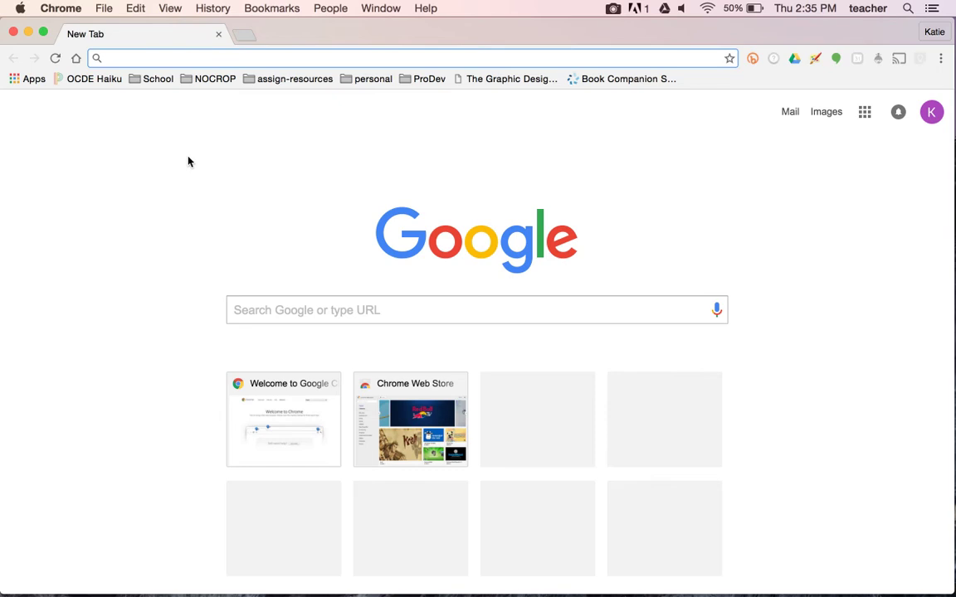
{"action": "type", "text": "national "}
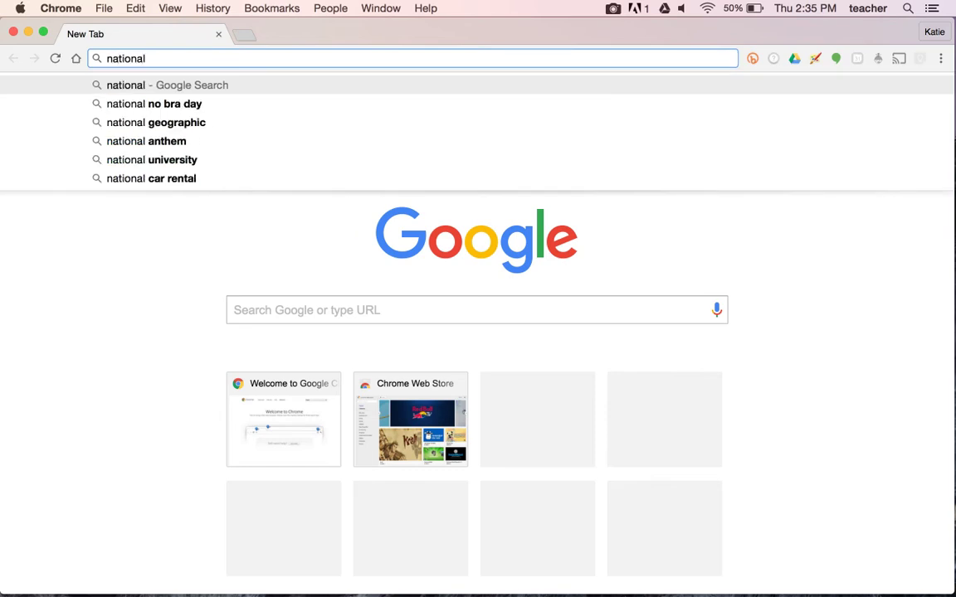
{"action": "type", "text": "geographicphot"}
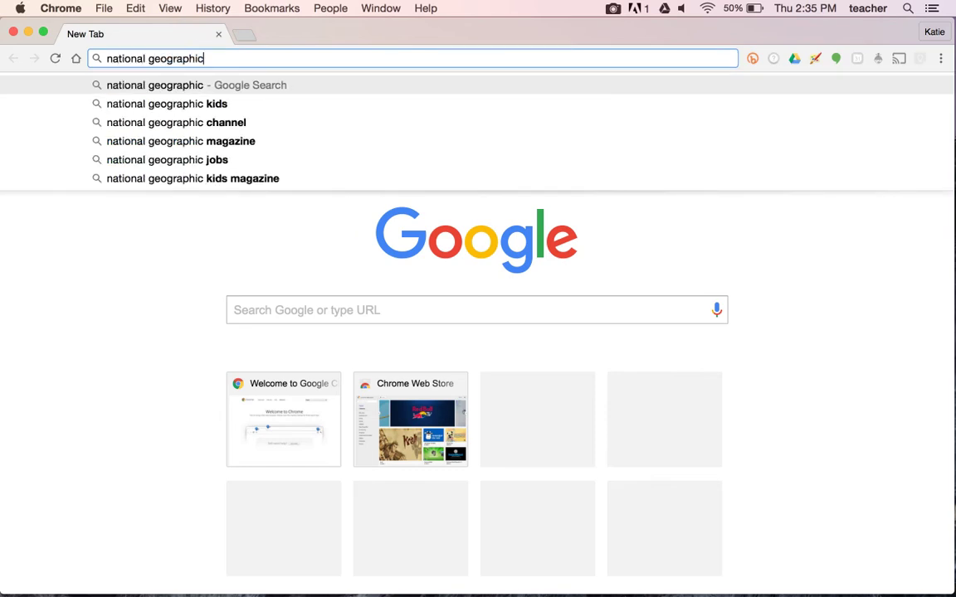
{"action": "key", "text": "BackSpace"}
{"action": "key", "text": "BackSpace"}
{"action": "key", "text": "BackSpace"}
{"action": "key", "text": "BackSpace"}
{"action": "type", "text": "photography"}
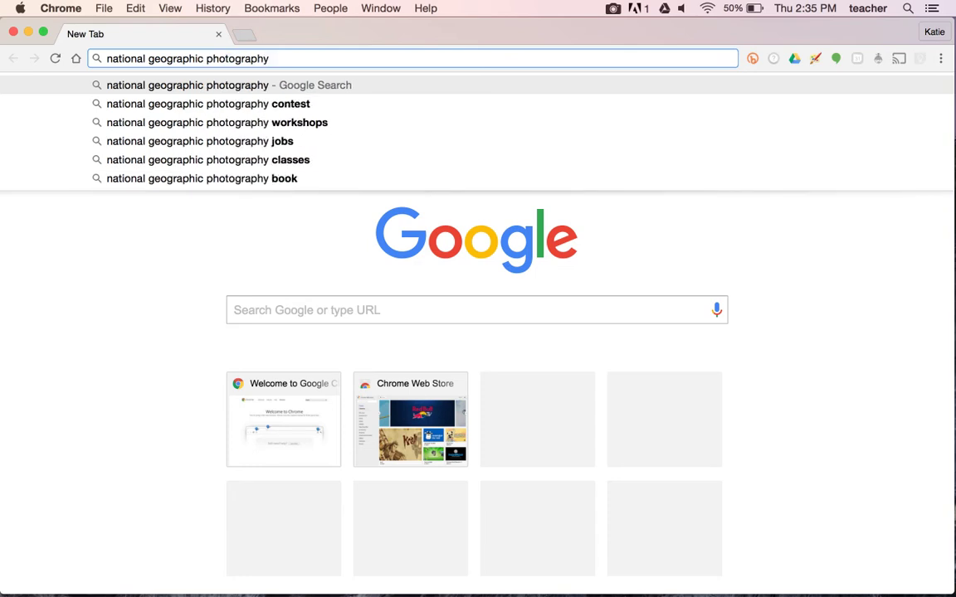
{"action": "key", "text": "Return"}
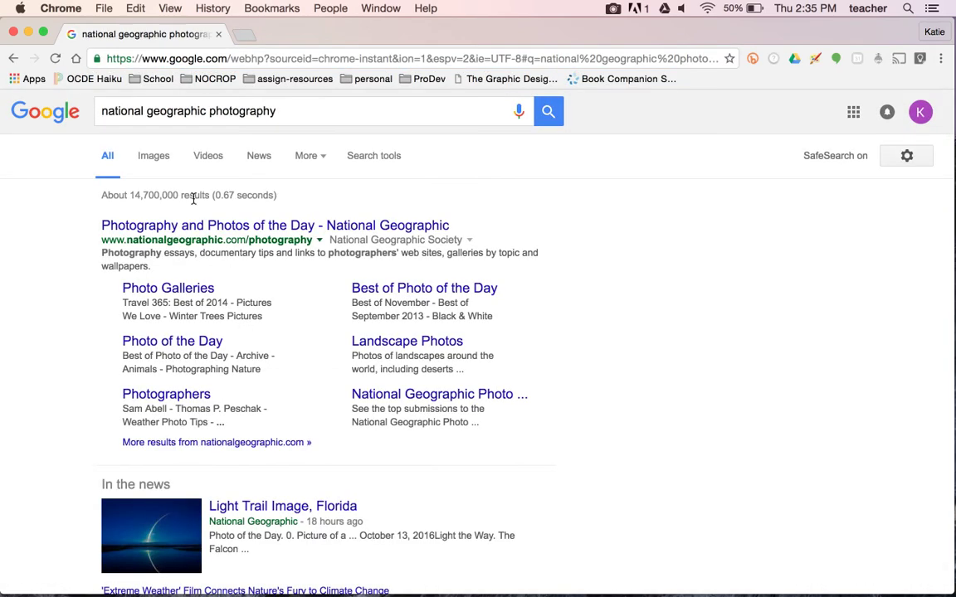
Switch to the image results and open the preview of the blue ice cave photo with the person in red.
{"action": "left_click", "coordinate": [161, 162]}
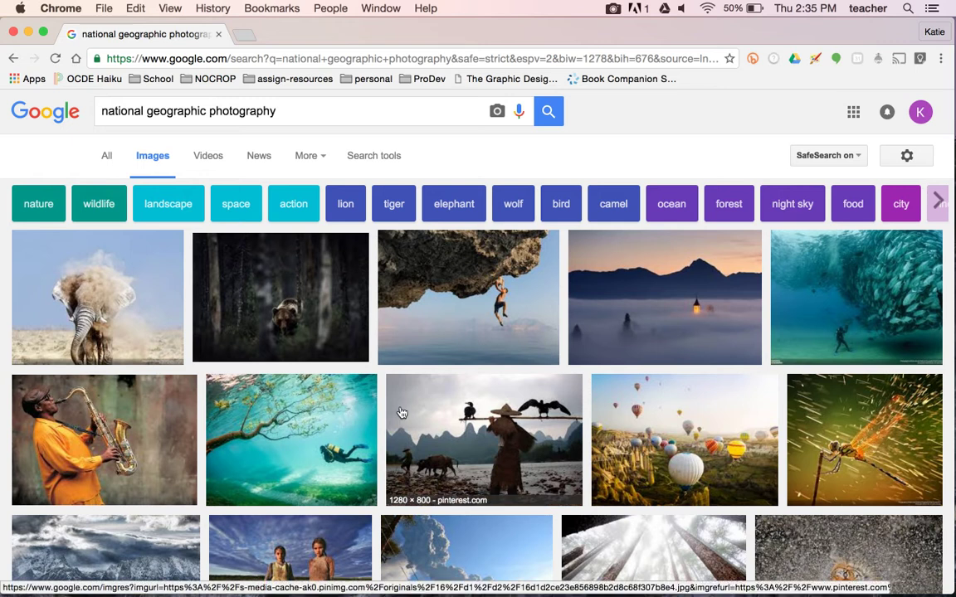
{"action": "scroll", "coordinate": [401, 413], "scroll_direction": "down", "scroll_amount": 5}
{"action": "scroll", "coordinate": [402, 412], "scroll_direction": "down", "scroll_amount": 3}
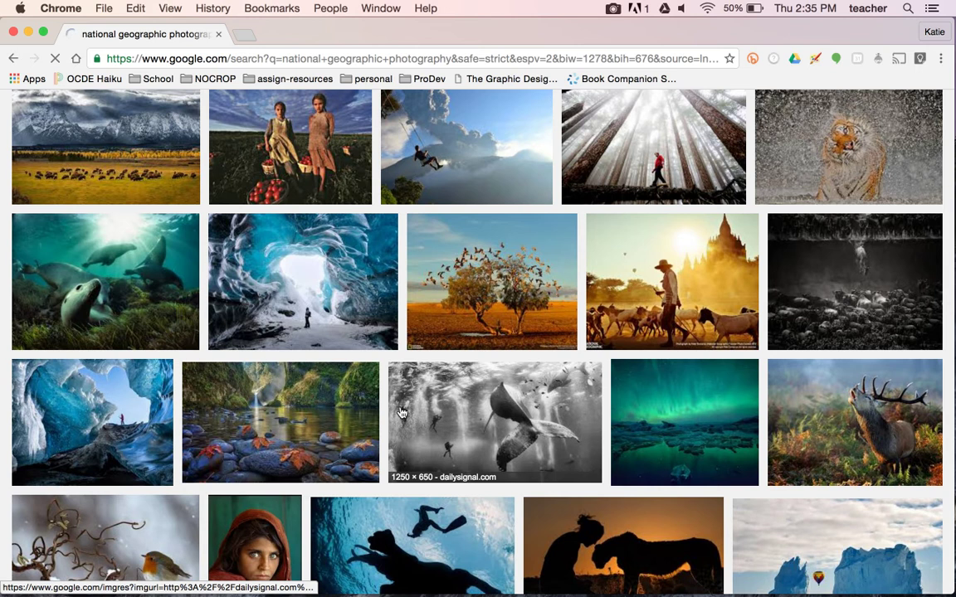
{"action": "scroll", "coordinate": [402, 412], "scroll_direction": "down", "scroll_amount": 3}
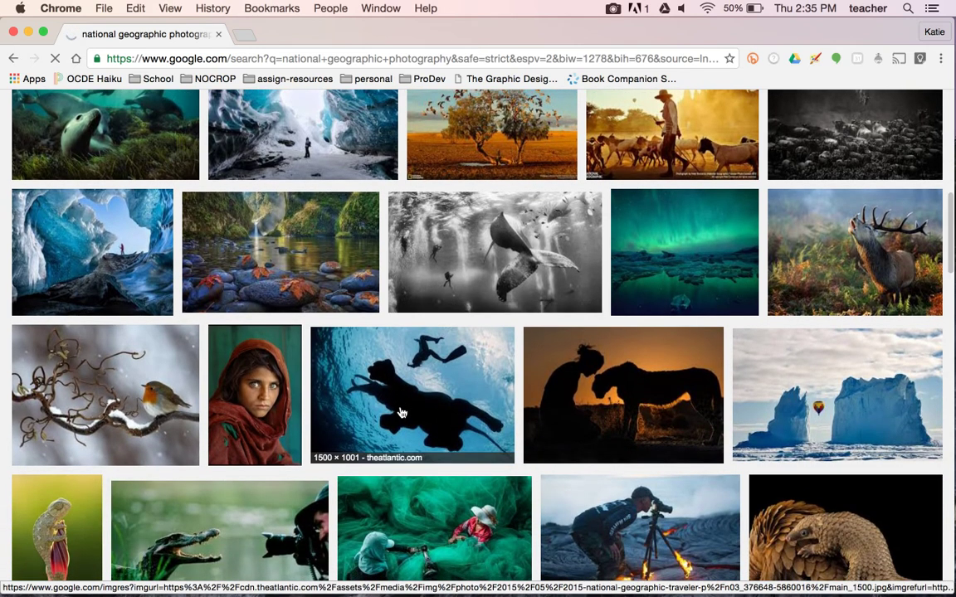
{"action": "scroll", "coordinate": [402, 413], "scroll_direction": "down", "scroll_amount": 3}
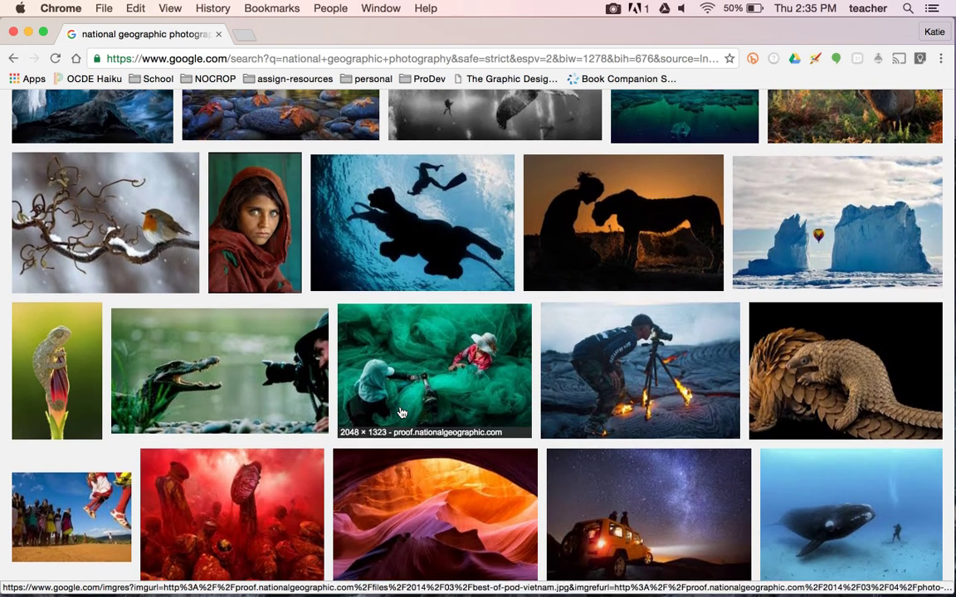
{"action": "scroll", "coordinate": [401, 412], "scroll_direction": "up", "scroll_amount": 2}
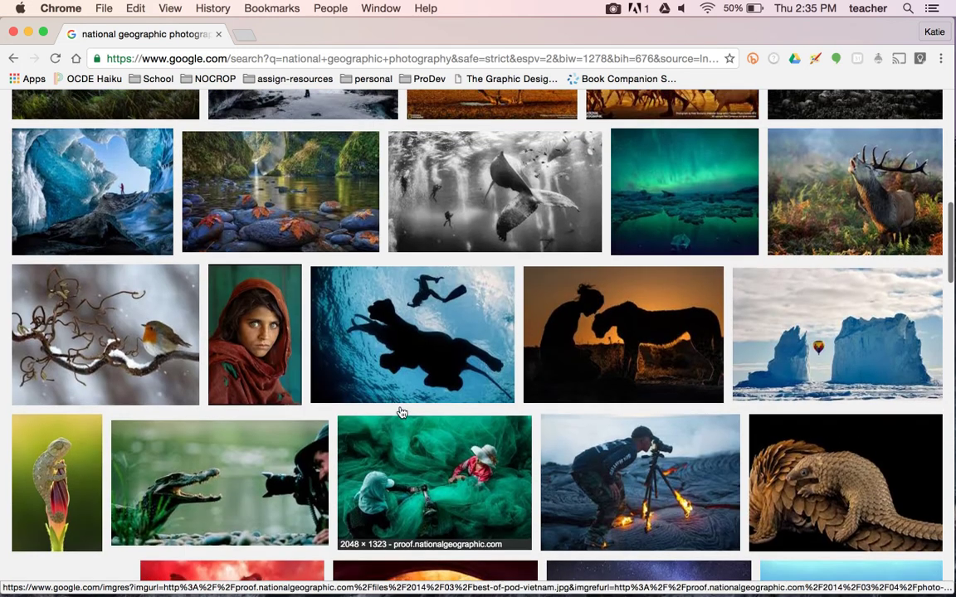
{"action": "left_click", "coordinate": [109, 186]}
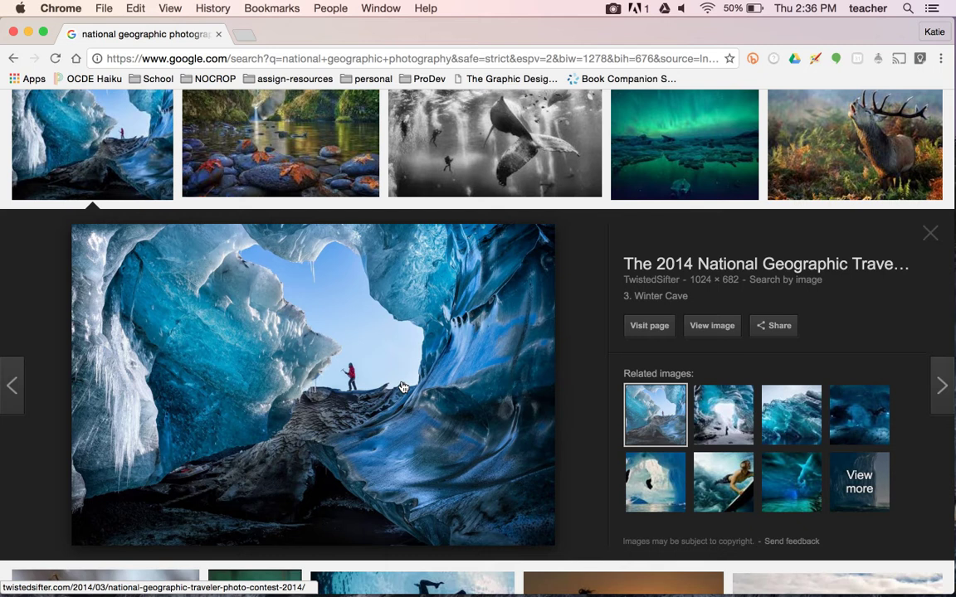
Save the ice cave photo as 04-winter-cave.jpg in the personally named folder on the Desktop.
{"action": "right_click", "coordinate": [404, 362]}
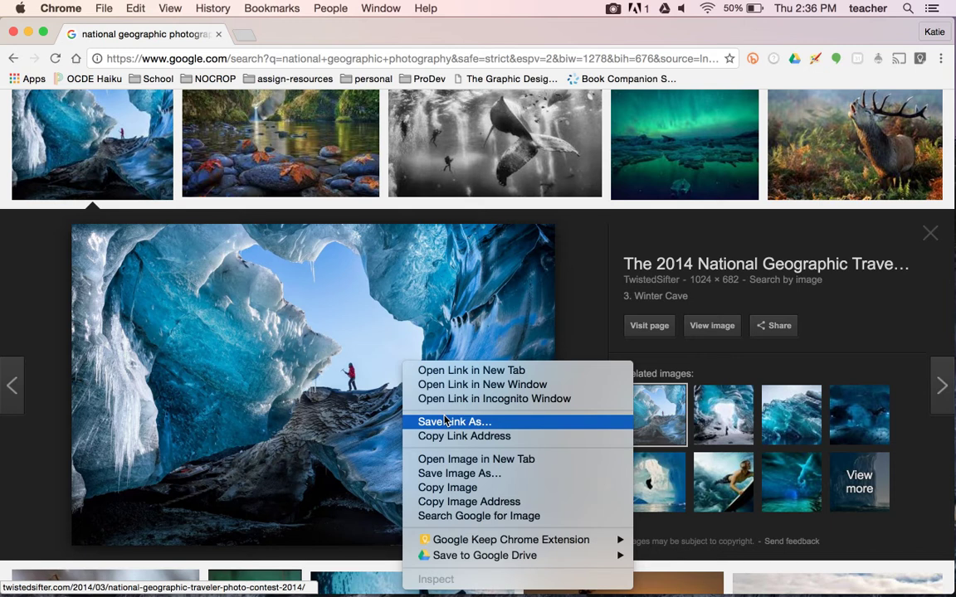
{"action": "left_click", "coordinate": [448, 474]}
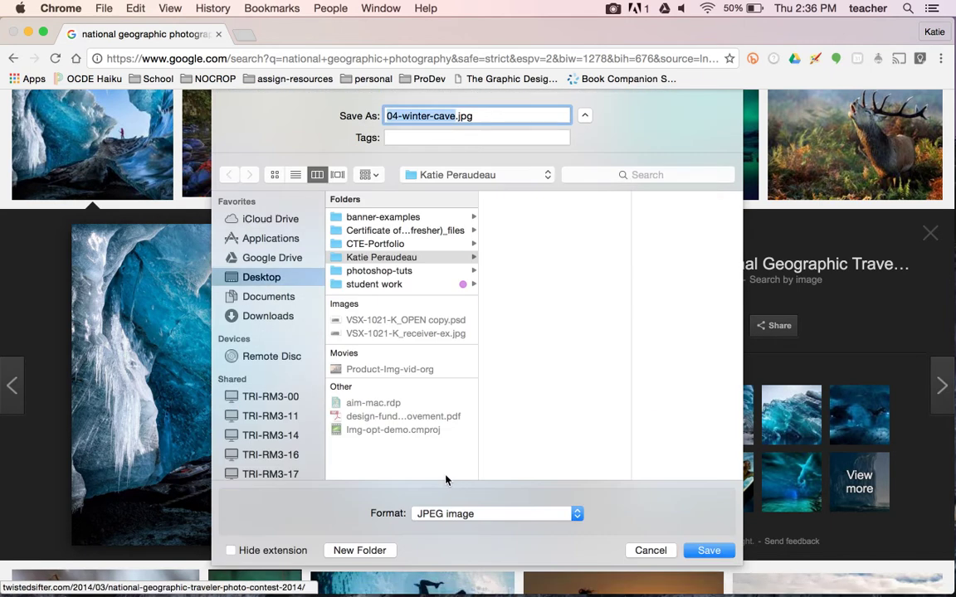
{"action": "left_click", "coordinate": [270, 280]}
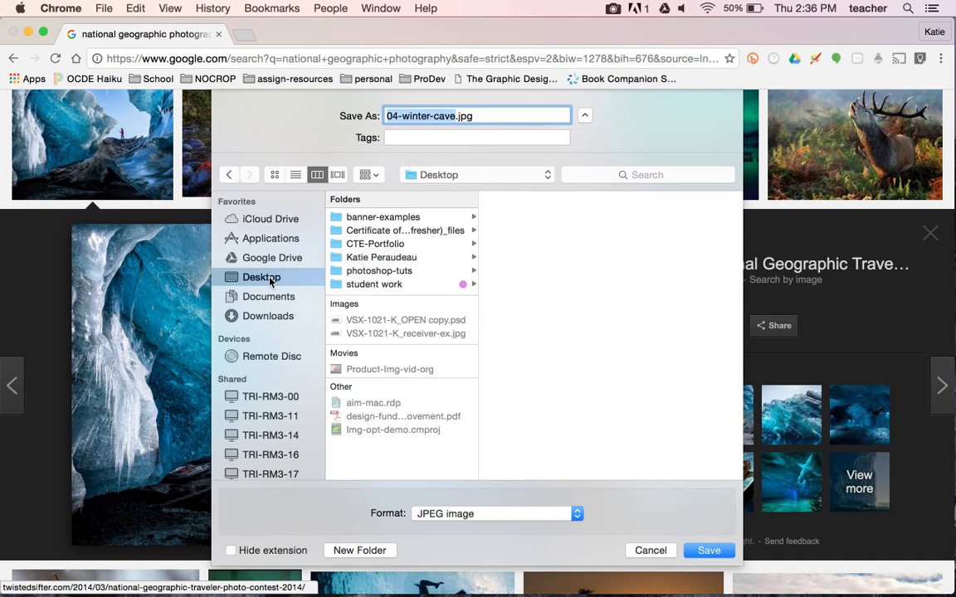
{"action": "left_click", "coordinate": [372, 259]}
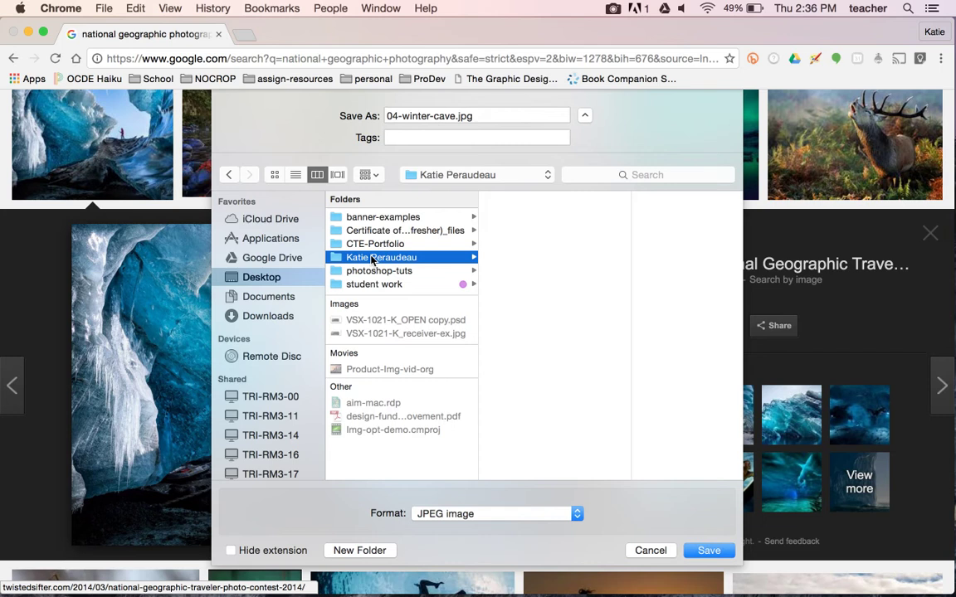
{"action": "triple_click", "coordinate": [447, 118]}
{"action": "left_click", "coordinate": [446, 117]}
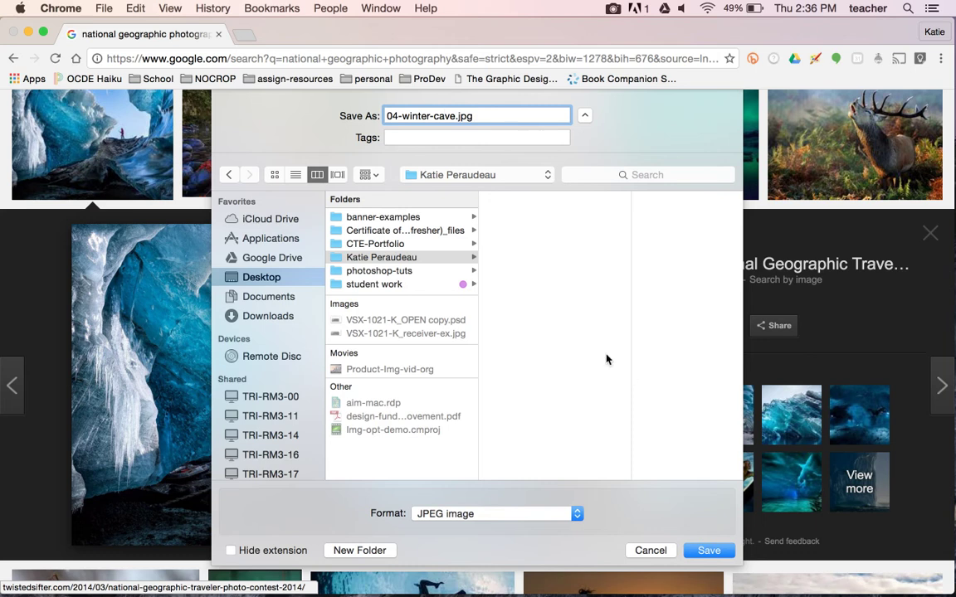
{"action": "left_click", "coordinate": [584, 115]}
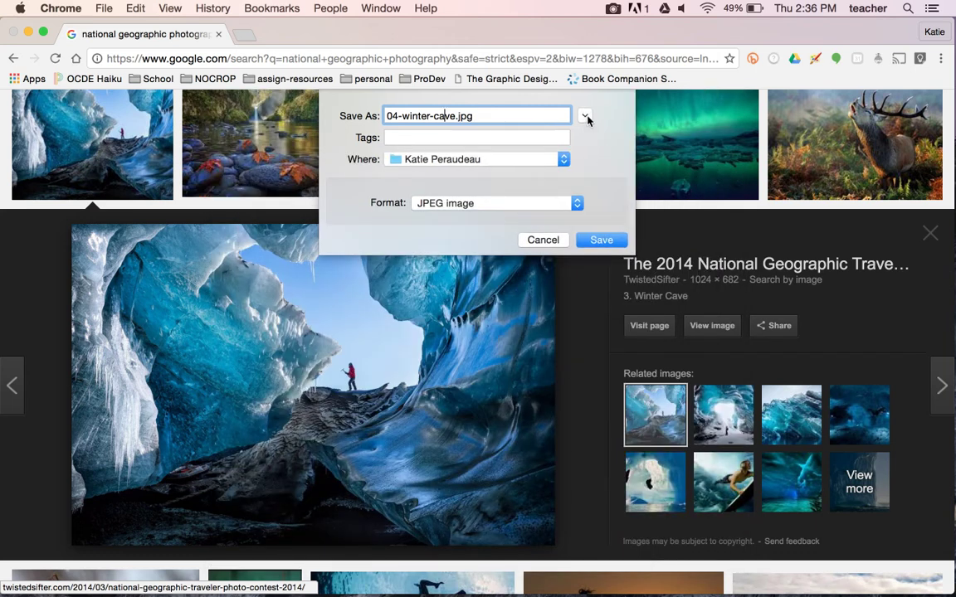
{"action": "left_click", "coordinate": [585, 117]}
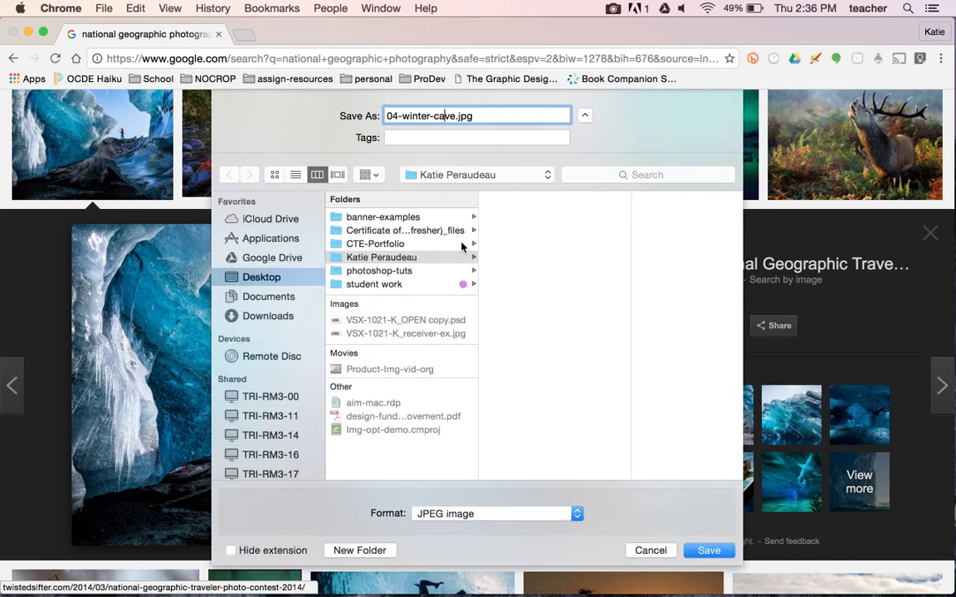
{"action": "left_click", "coordinate": [449, 259]}
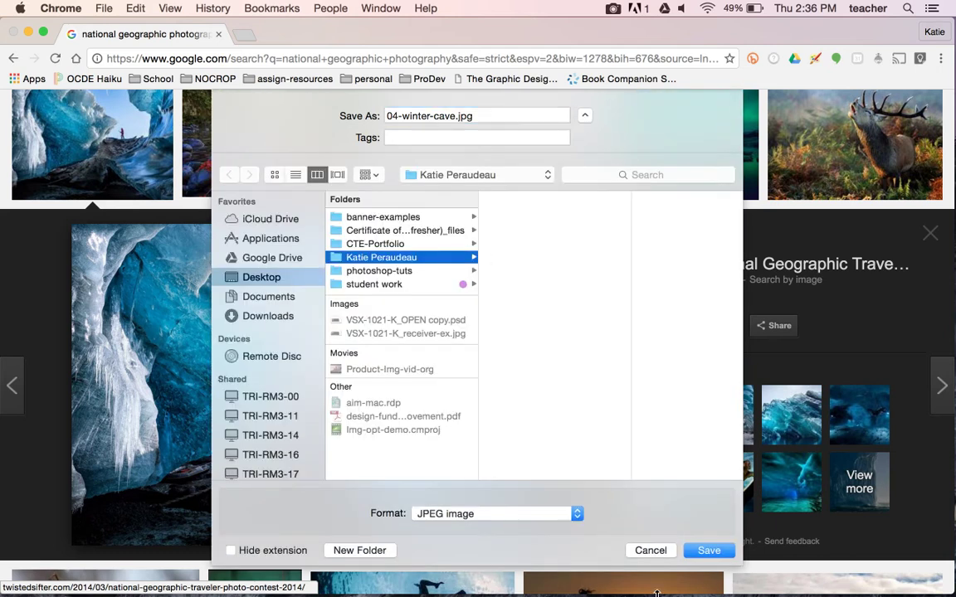
{"action": "left_click", "coordinate": [709, 550]}
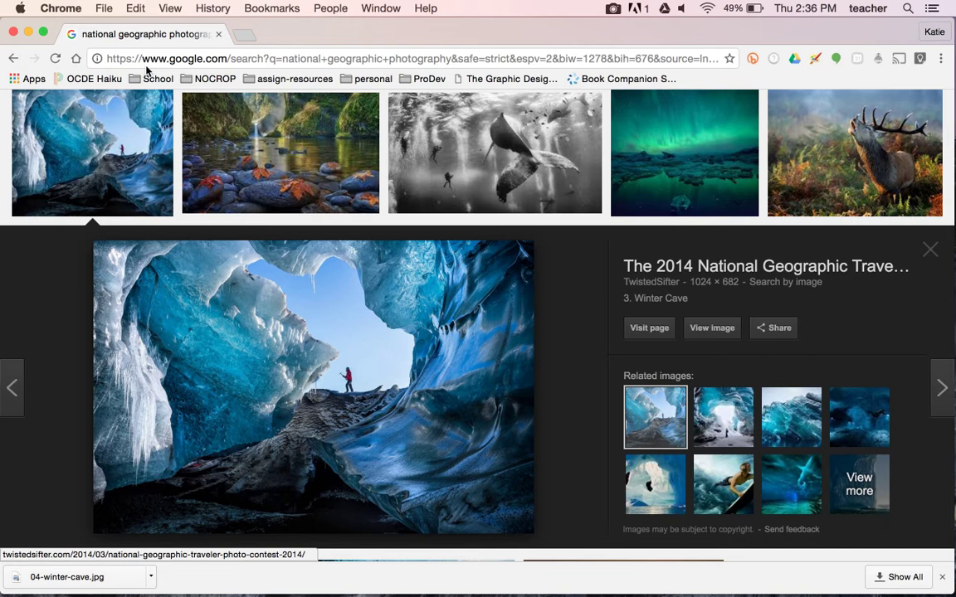
Load thinglink.com in a new incognito window and choose to log in with a Google account.
{"action": "left_click", "coordinate": [98, 9]}
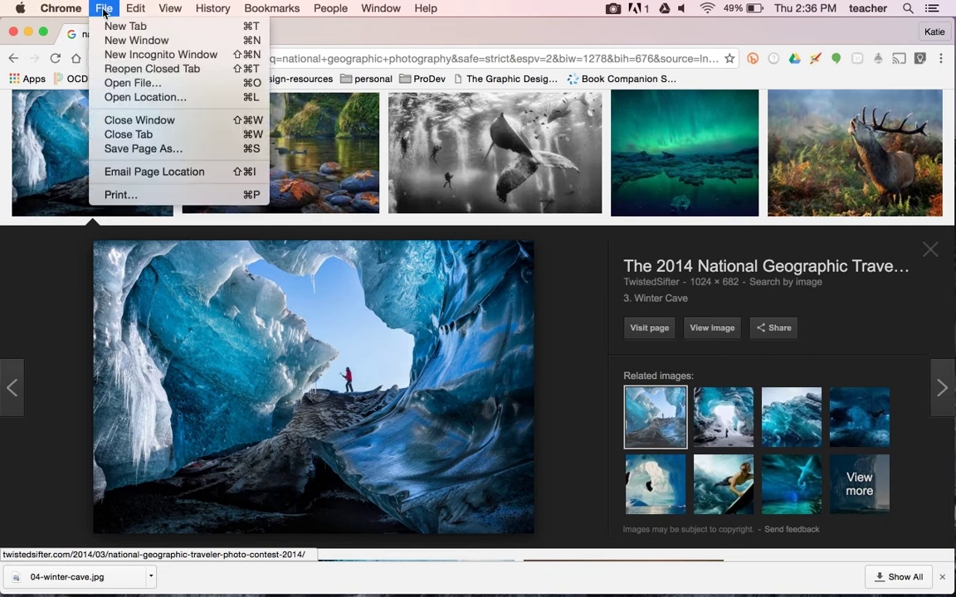
{"action": "left_click", "coordinate": [123, 58]}
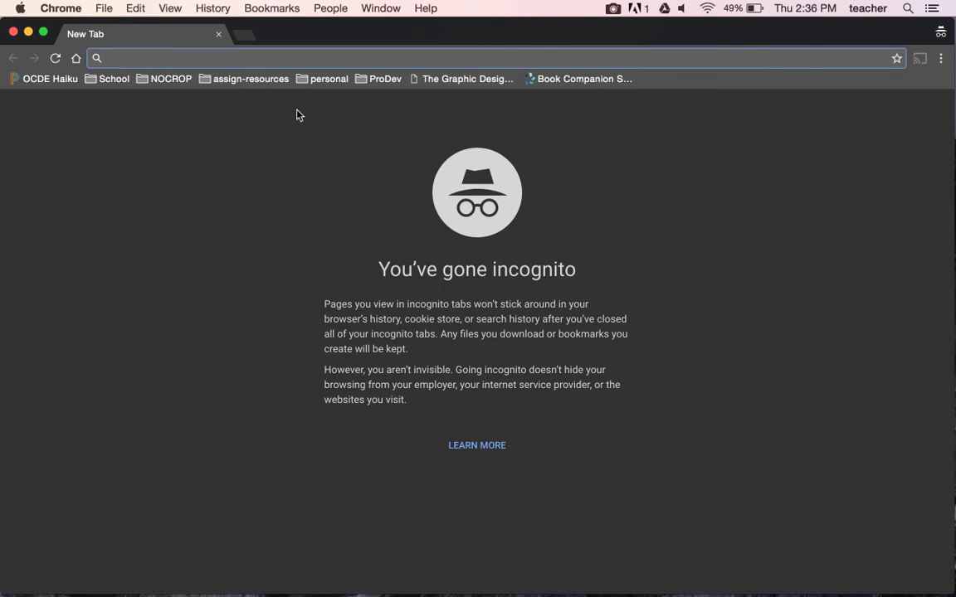
{"action": "type", "text": "thinglink.com"}
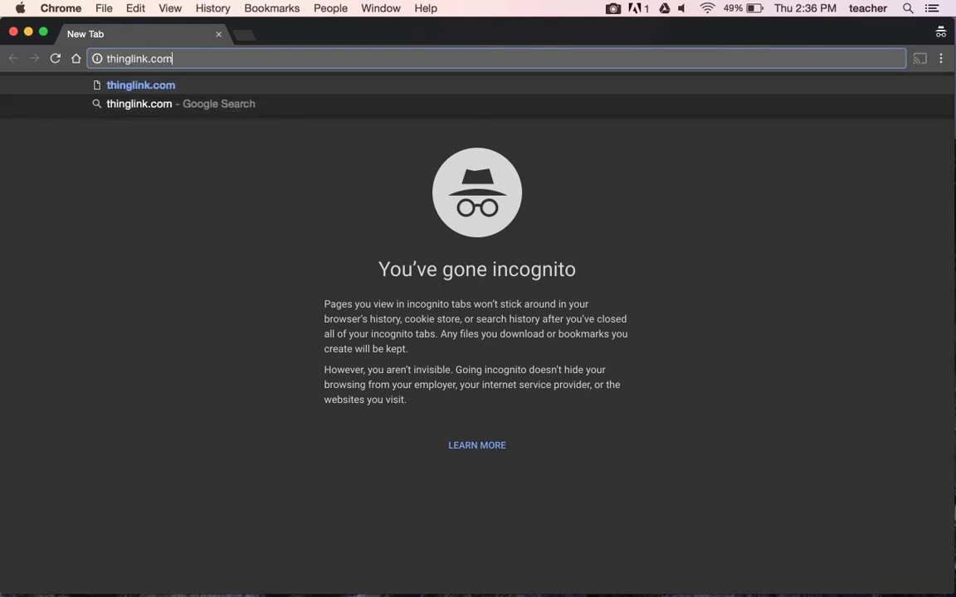
{"action": "key", "text": "Return"}
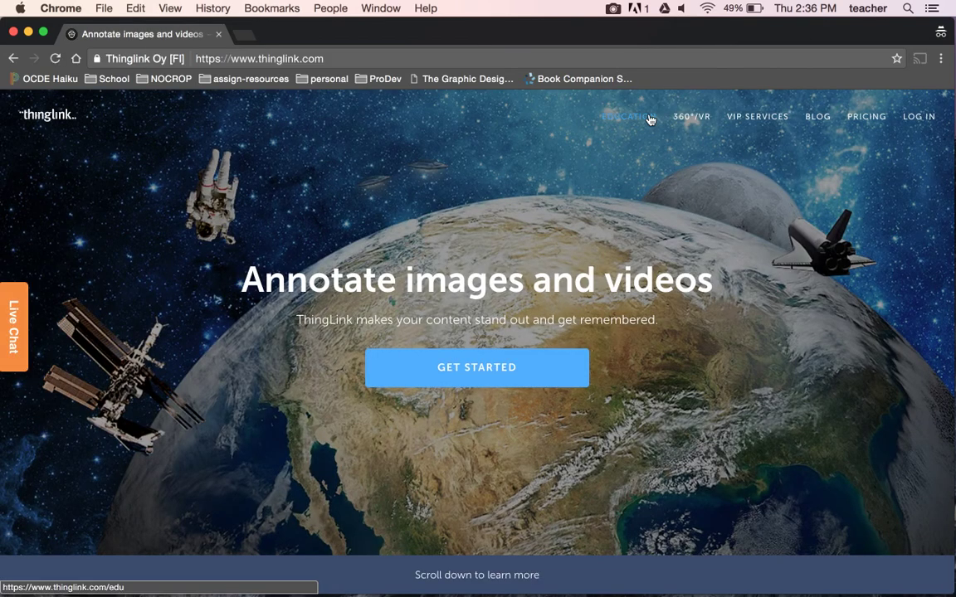
{"action": "left_click", "coordinate": [919, 116]}
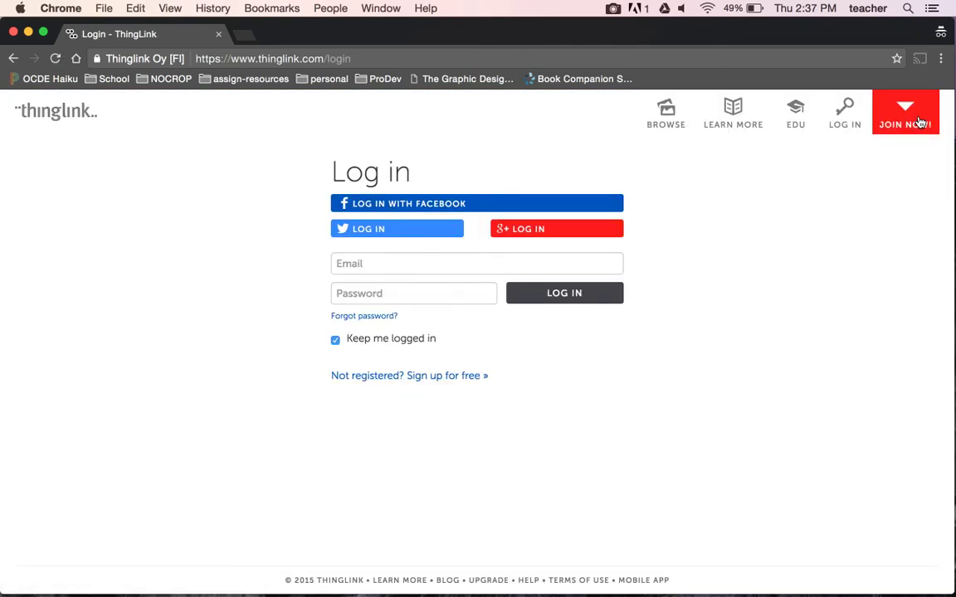
{"action": "left_click", "coordinate": [588, 237]}
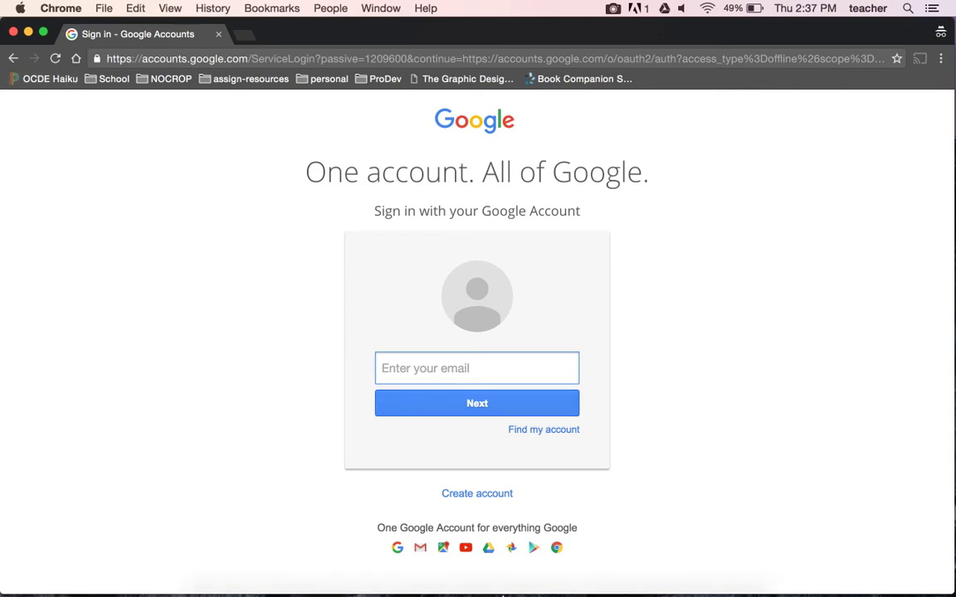
{"action": "left_click", "coordinate": [612, 8]}
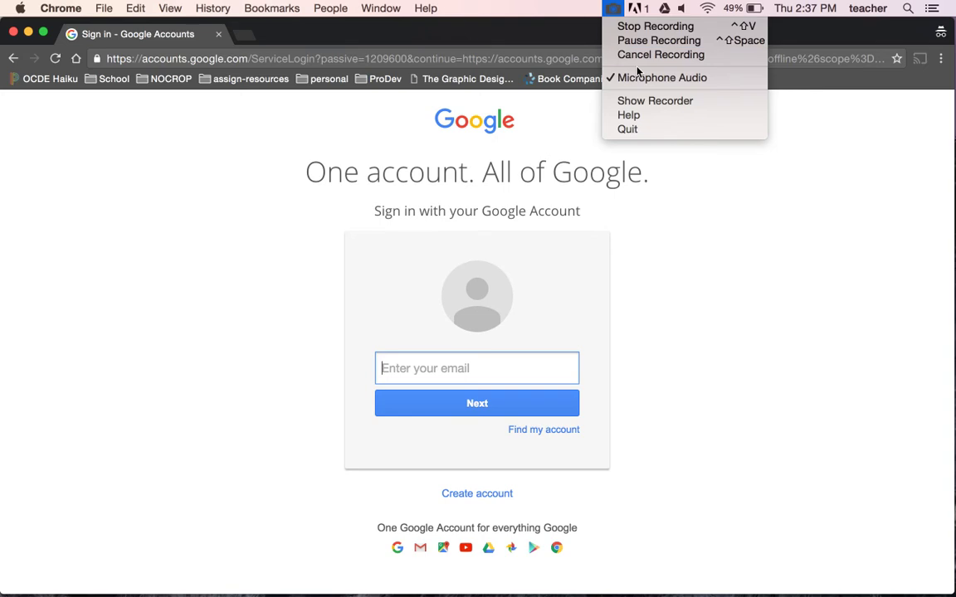
{"action": "left_click", "coordinate": [643, 41]}
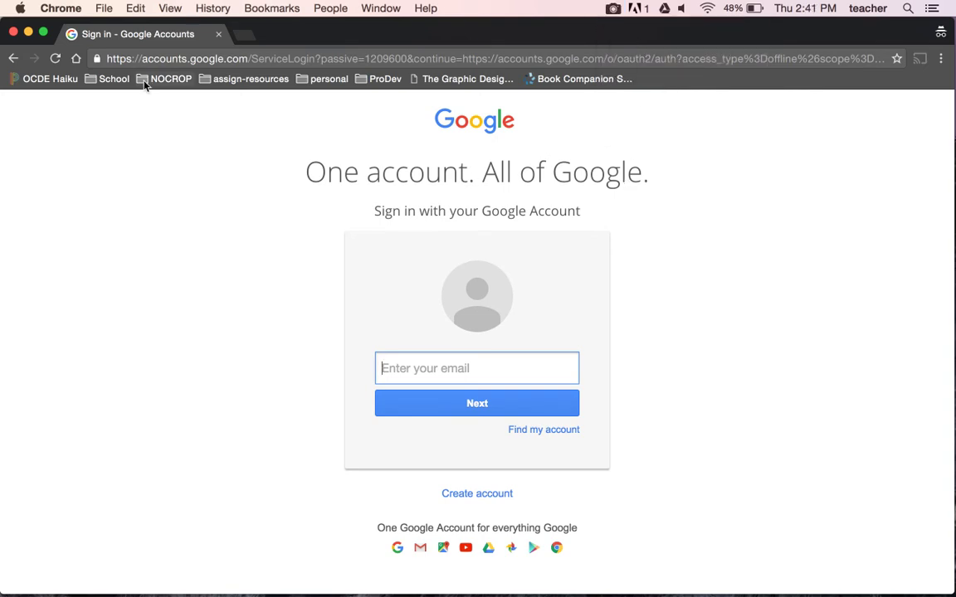
Minimize the incognito window and load thinglink.com in a new tab of the regular browser window.
{"action": "left_click", "coordinate": [29, 34]}
{"action": "left_click", "coordinate": [248, 38]}
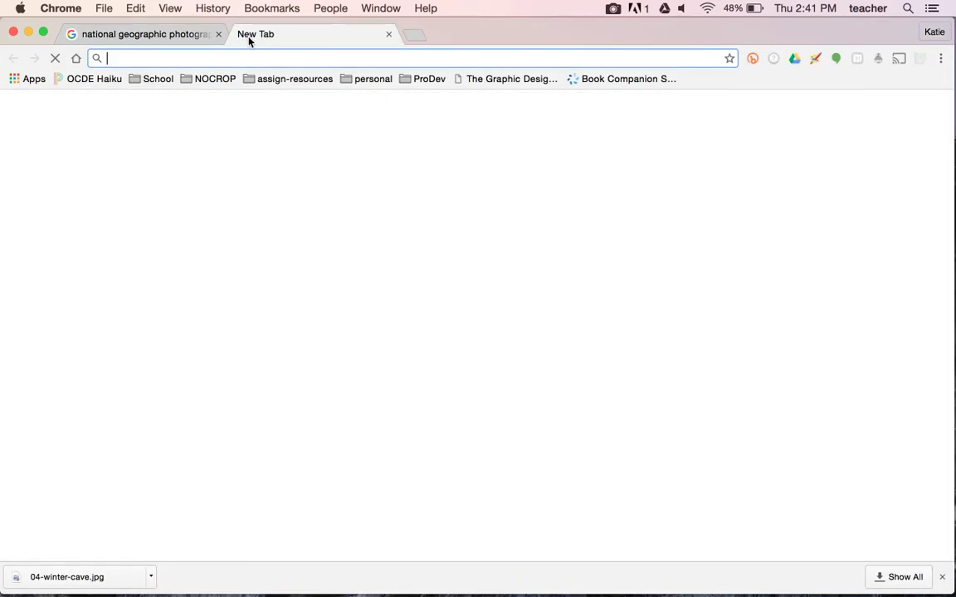
{"action": "type", "text": "thn"}
{"action": "key", "text": "BackSpace"}
{"action": "type", "text": "inglink."}
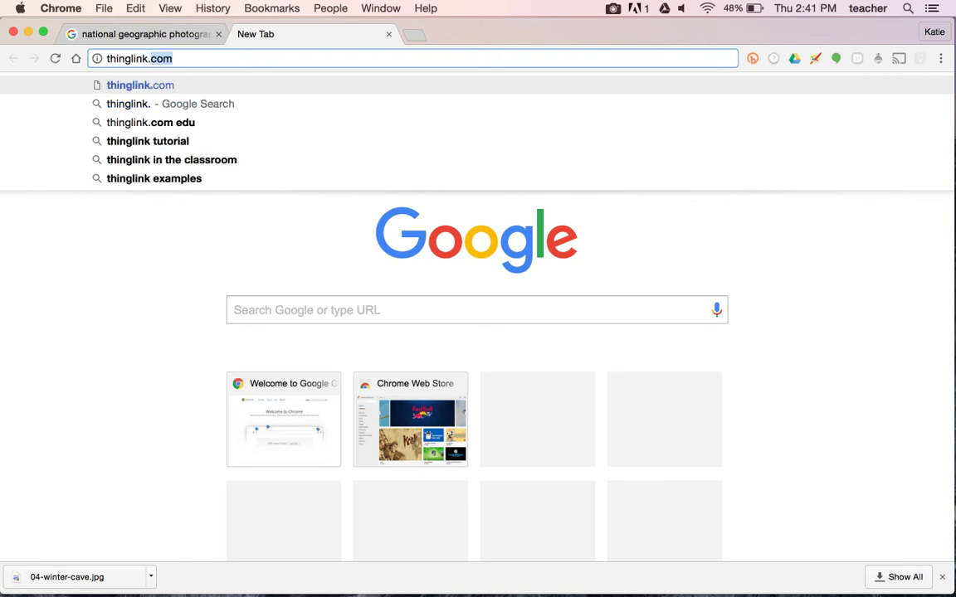
{"action": "key", "text": "Return"}
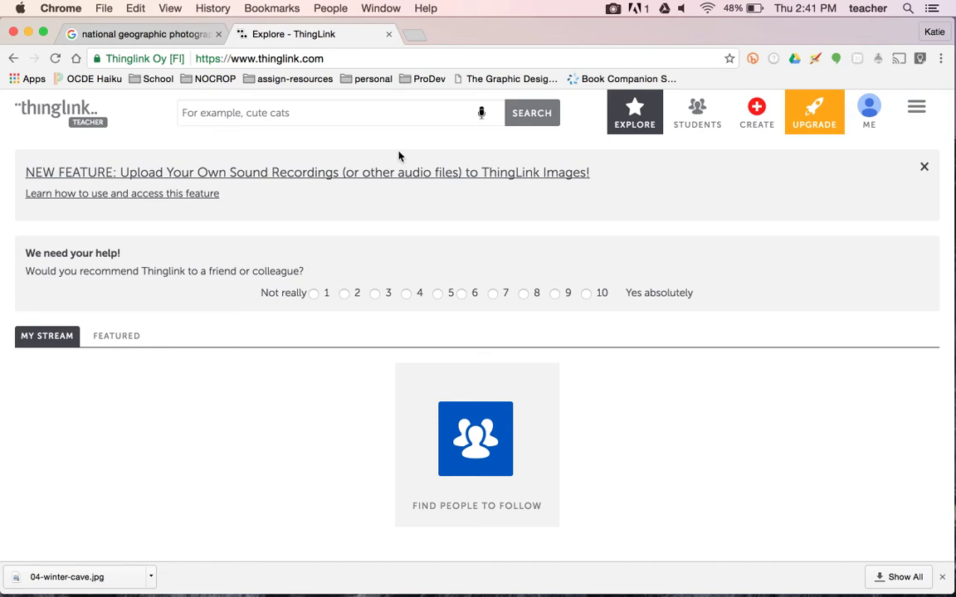
Upload 04-winter-cave.jpg from the personally named Desktop folder as a new ThingLink image and title it "elements and principles".
{"action": "left_click", "coordinate": [757, 120]}
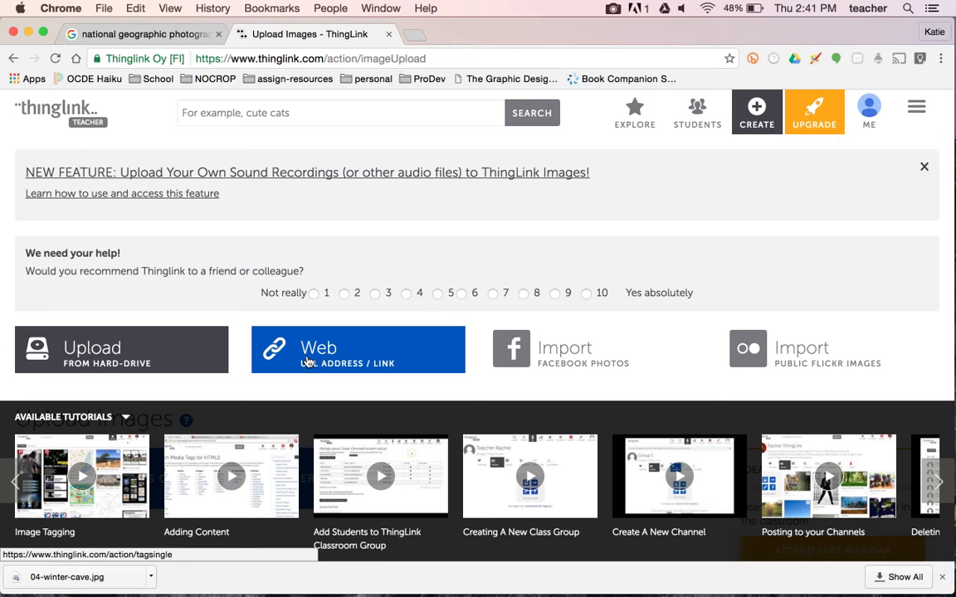
{"action": "left_click", "coordinate": [172, 362]}
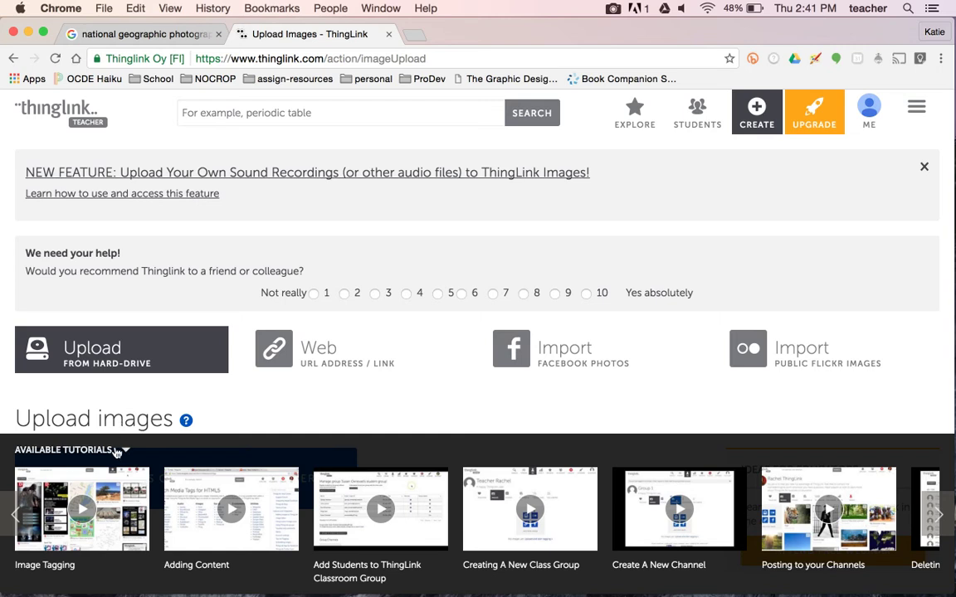
{"action": "left_click", "coordinate": [124, 450]}
{"action": "left_click", "coordinate": [127, 493]}
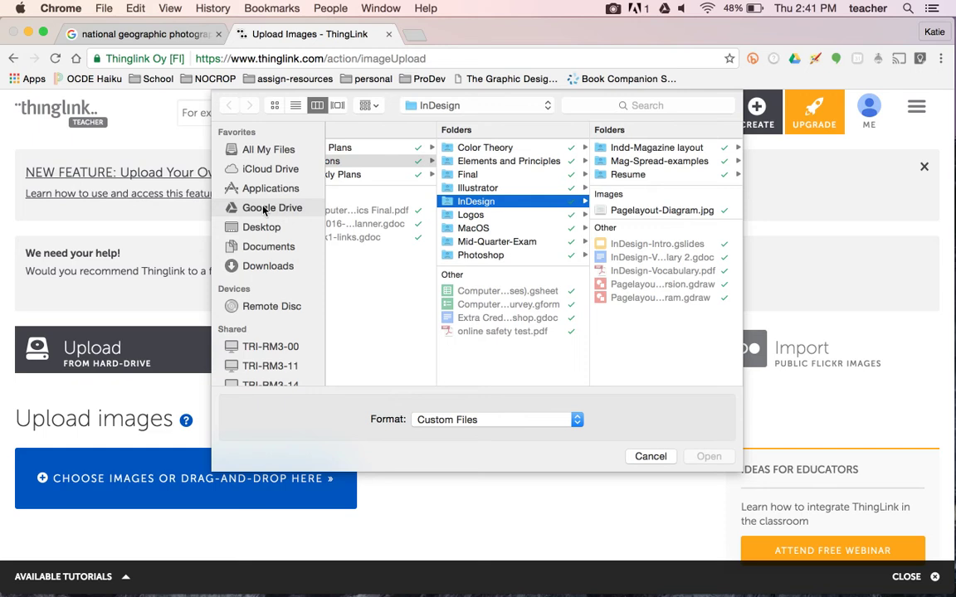
{"action": "left_click", "coordinate": [256, 231]}
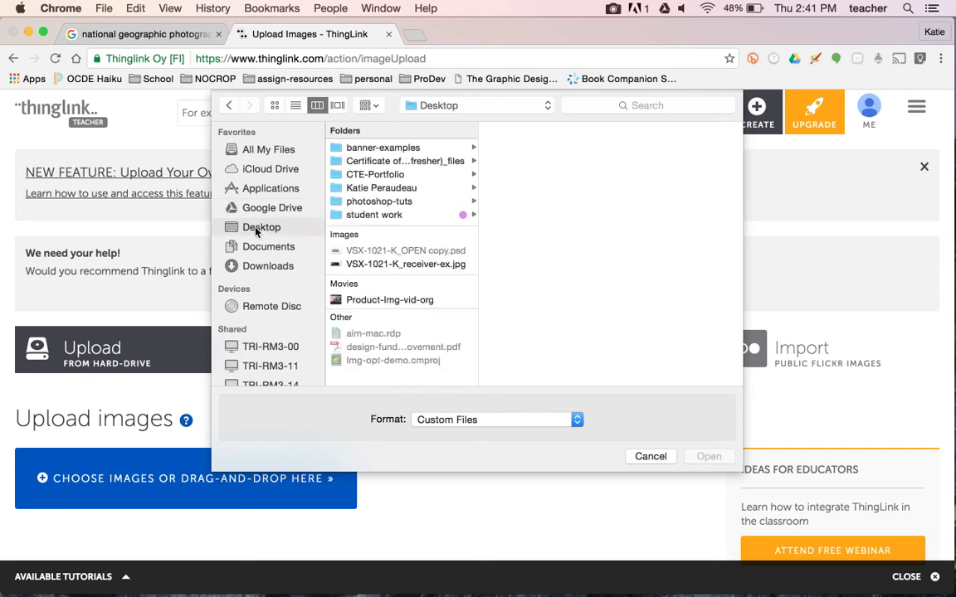
{"action": "left_click", "coordinate": [390, 188]}
{"action": "left_click", "coordinate": [528, 146]}
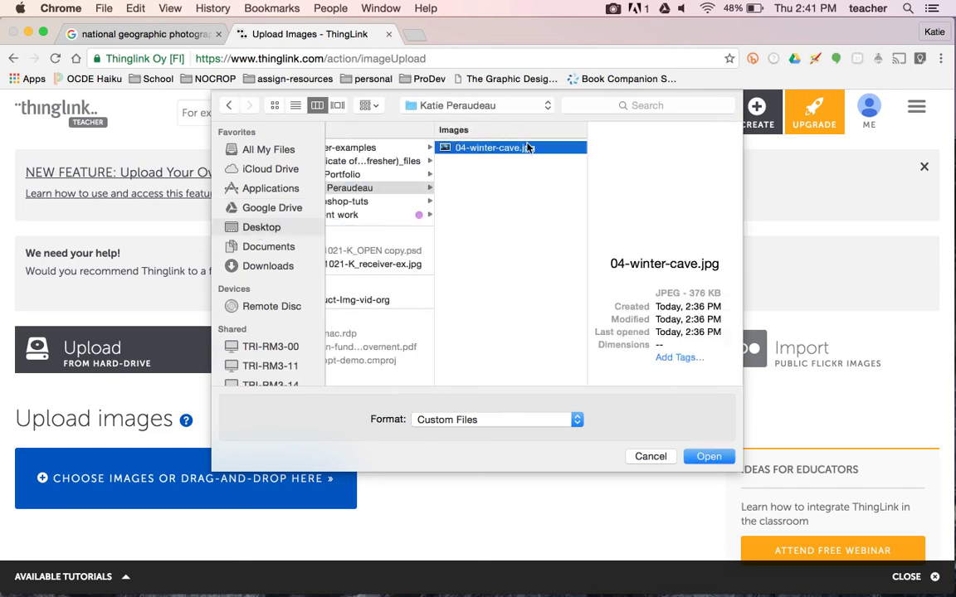
{"action": "left_click", "coordinate": [708, 456]}
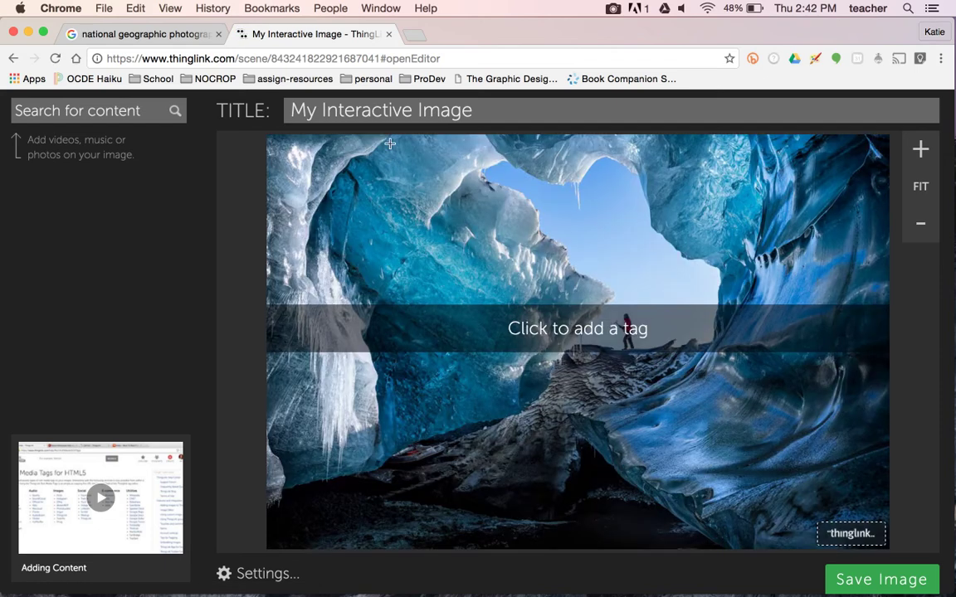
{"action": "triple_click", "coordinate": [390, 109]}
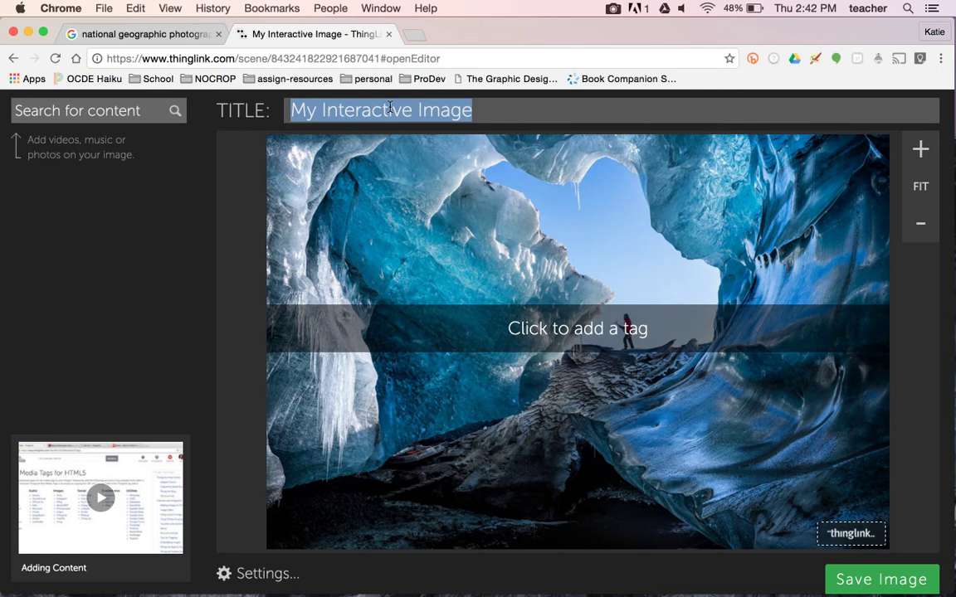
{"action": "type", "text": "elements and principles"}
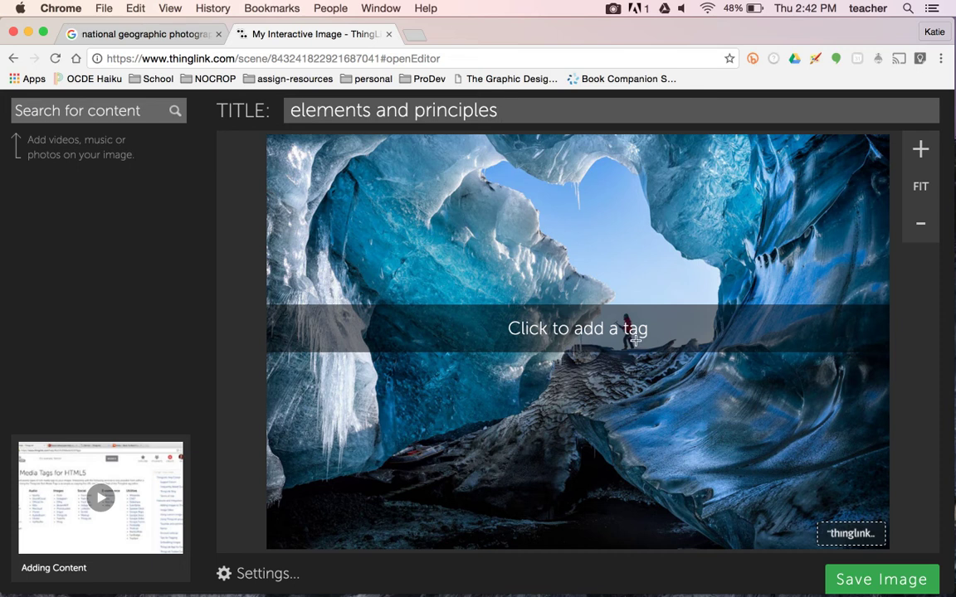
Load the bookmarked Haiku Learning classes page in a new tab and sign in with the Google Apps account.
{"action": "left_click", "coordinate": [411, 37]}
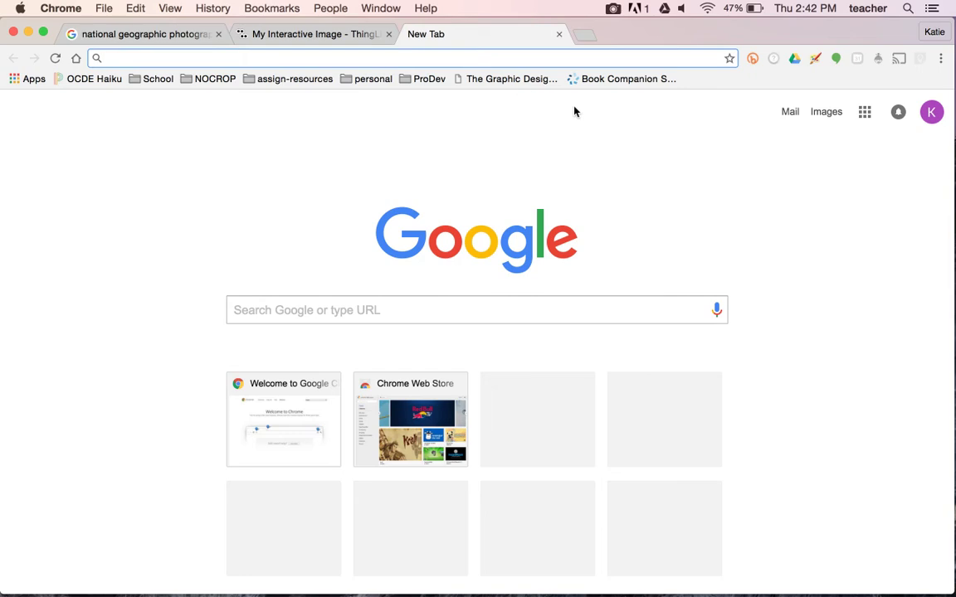
{"action": "left_click", "coordinate": [153, 79]}
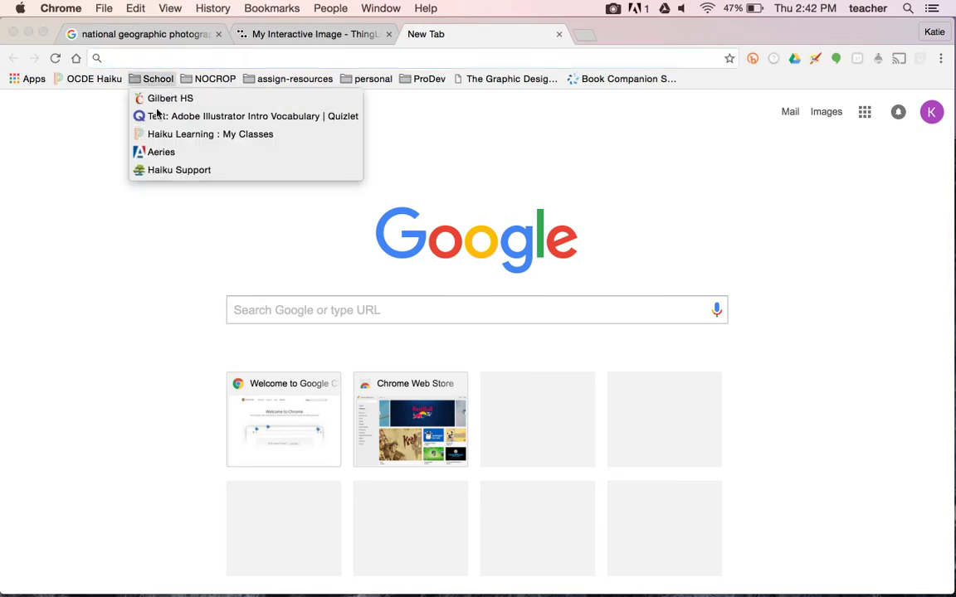
{"action": "left_click", "coordinate": [169, 136]}
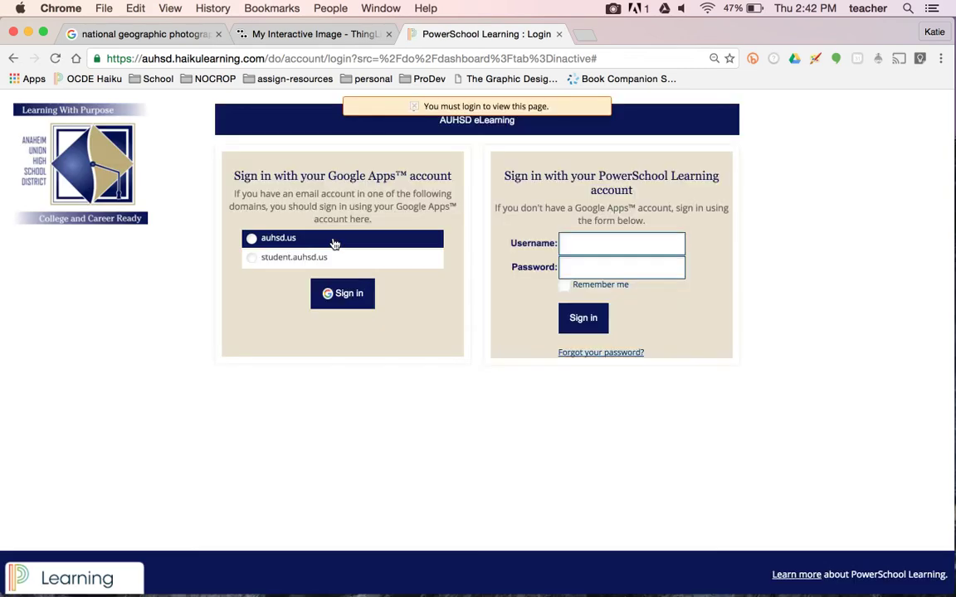
{"action": "left_click", "coordinate": [341, 292]}
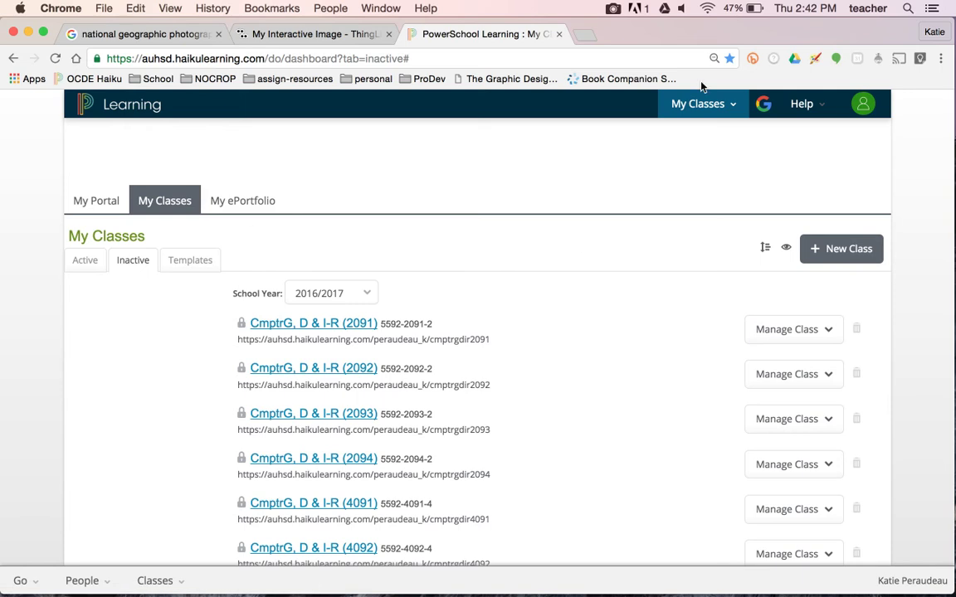
Go to the assignments of the Computer Graphics + Design class and open Elements + Principles of Design.
{"action": "mouse_move", "coordinate": [702, 108]}
{"action": "left_click", "coordinate": [647, 176]}
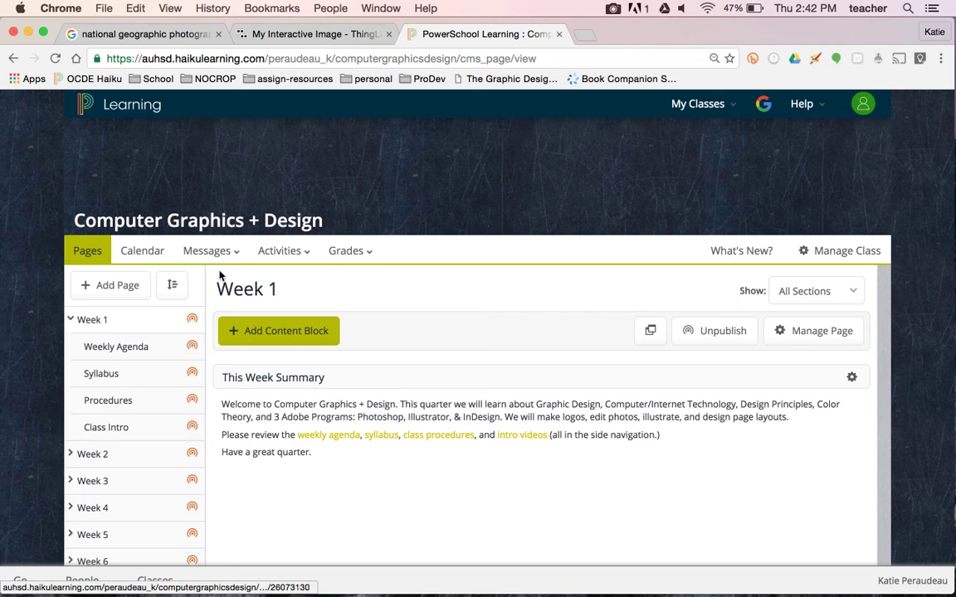
{"action": "mouse_move", "coordinate": [284, 254]}
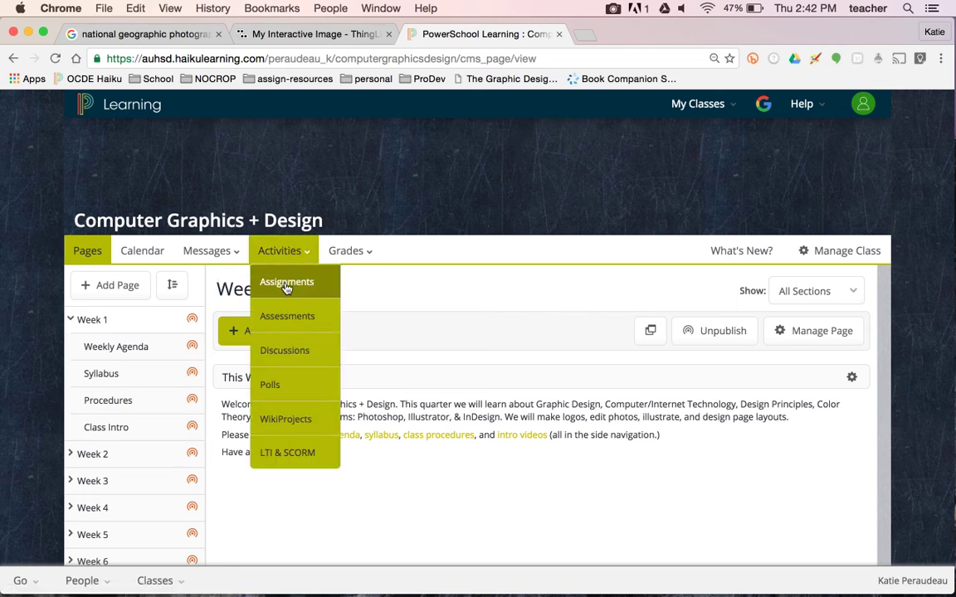
{"action": "left_click", "coordinate": [285, 284]}
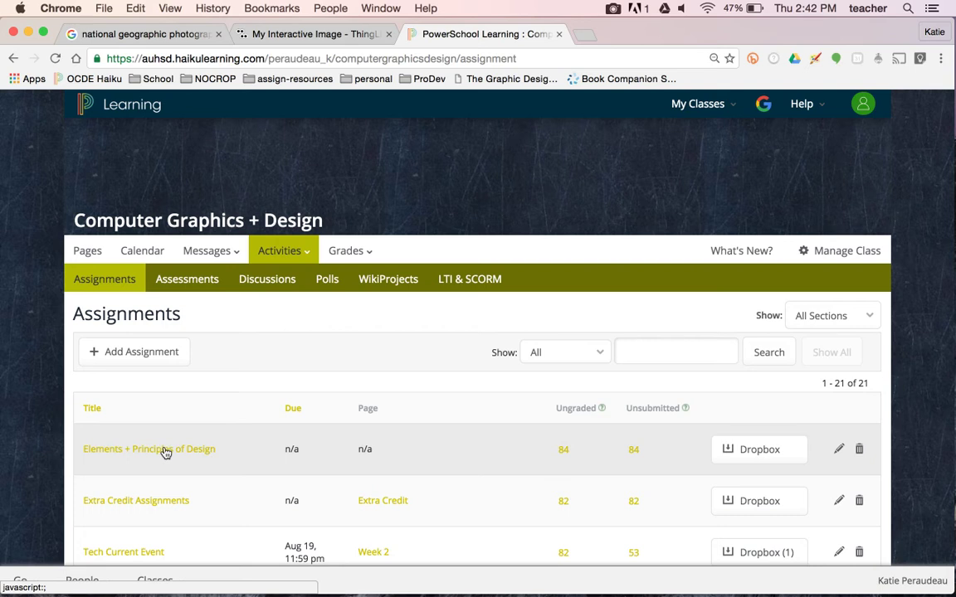
{"action": "left_click", "coordinate": [165, 452]}
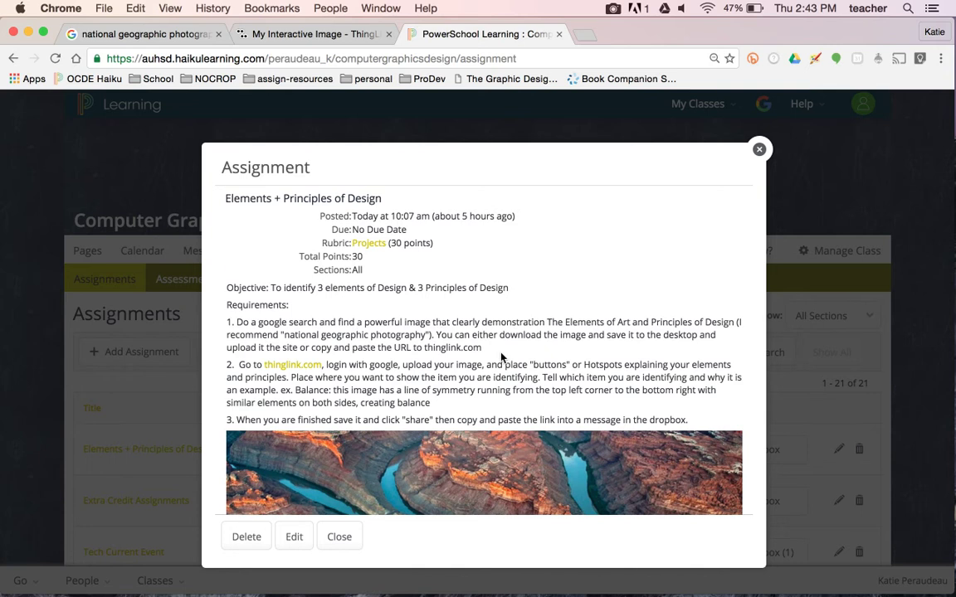
Read through the assignment's objective, requirements, sample image and dropbox link, compare with the ThingLink image, and close the assignment.
{"action": "scroll", "coordinate": [501, 358], "scroll_direction": "down", "scroll_amount": 2}
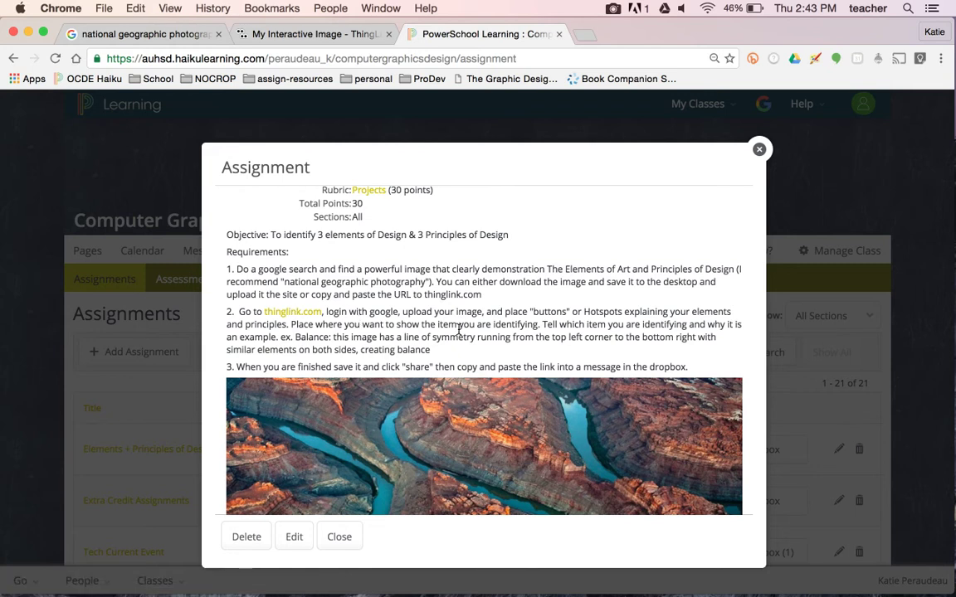
{"action": "scroll", "coordinate": [531, 362], "scroll_direction": "down", "scroll_amount": 2}
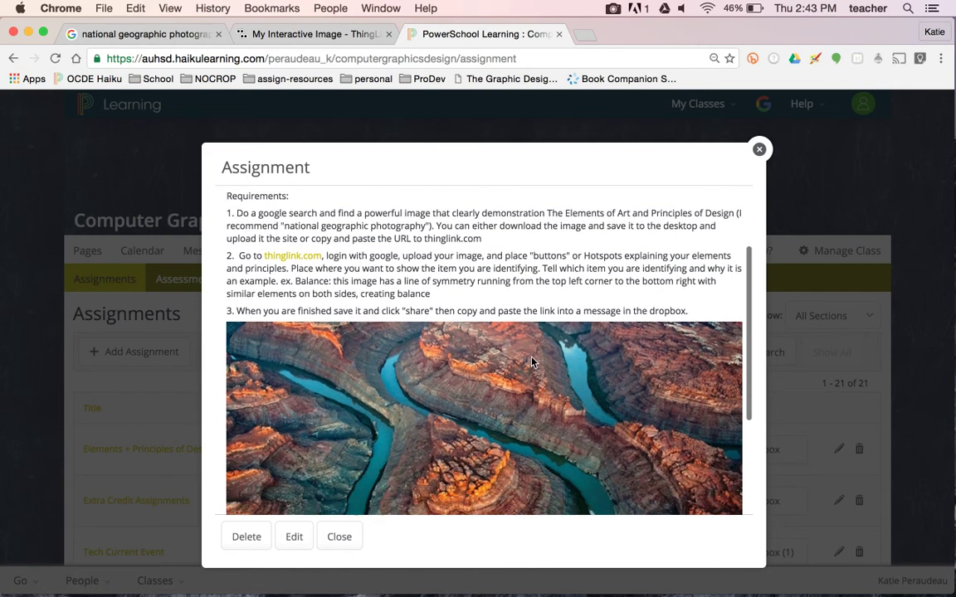
{"action": "scroll", "coordinate": [532, 362], "scroll_direction": "down", "scroll_amount": 5}
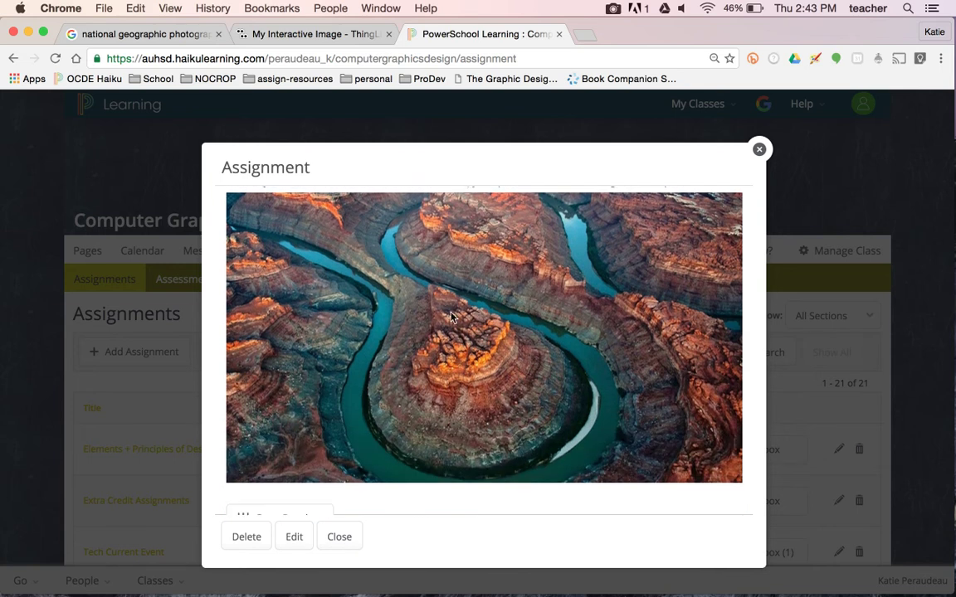
{"action": "scroll", "coordinate": [505, 379], "scroll_direction": "up", "scroll_amount": 2}
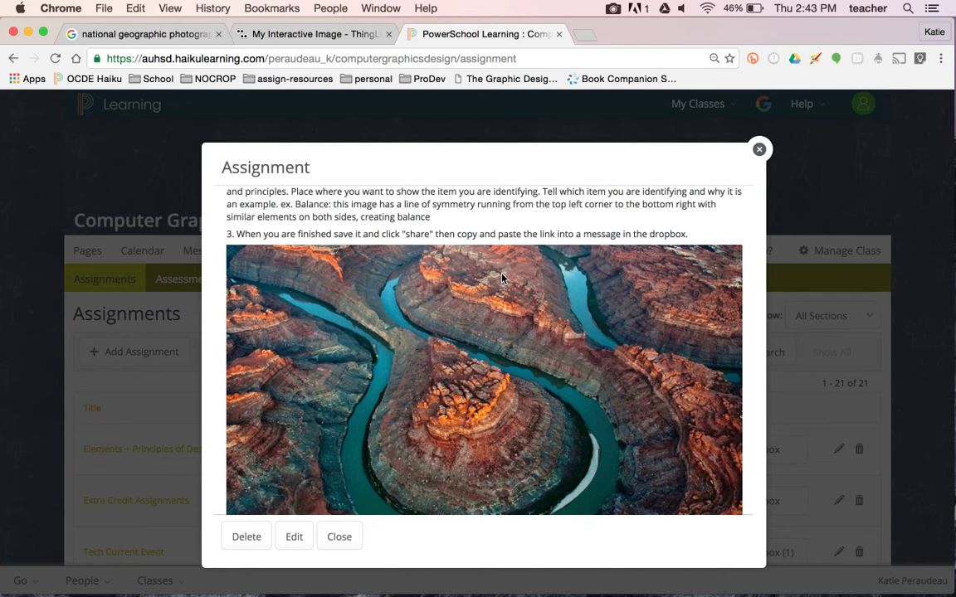
{"action": "scroll", "coordinate": [502, 280], "scroll_direction": "down", "scroll_amount": 3}
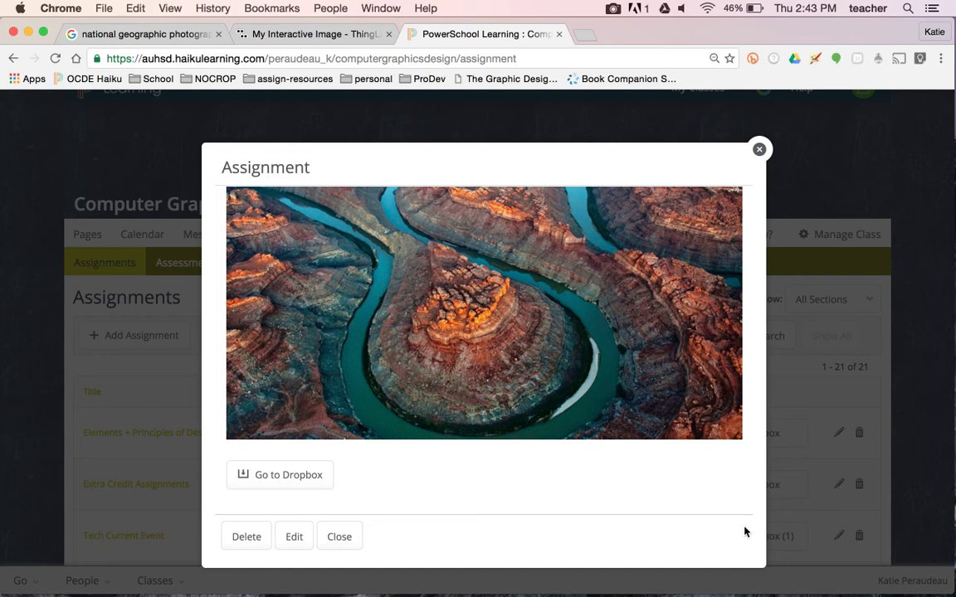
{"action": "scroll", "coordinate": [601, 437], "scroll_direction": "up", "scroll_amount": 5}
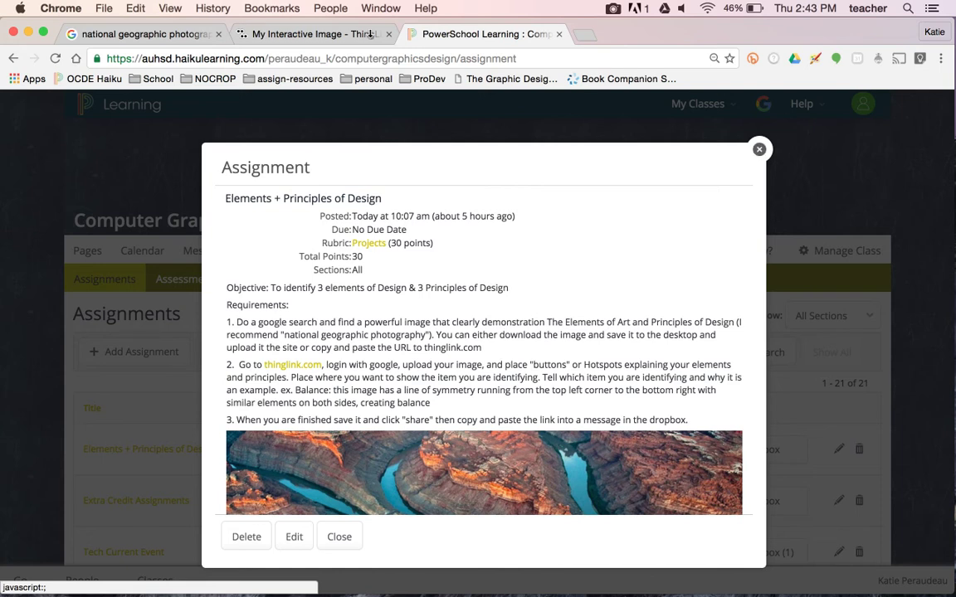
{"action": "left_click", "coordinate": [314, 34]}
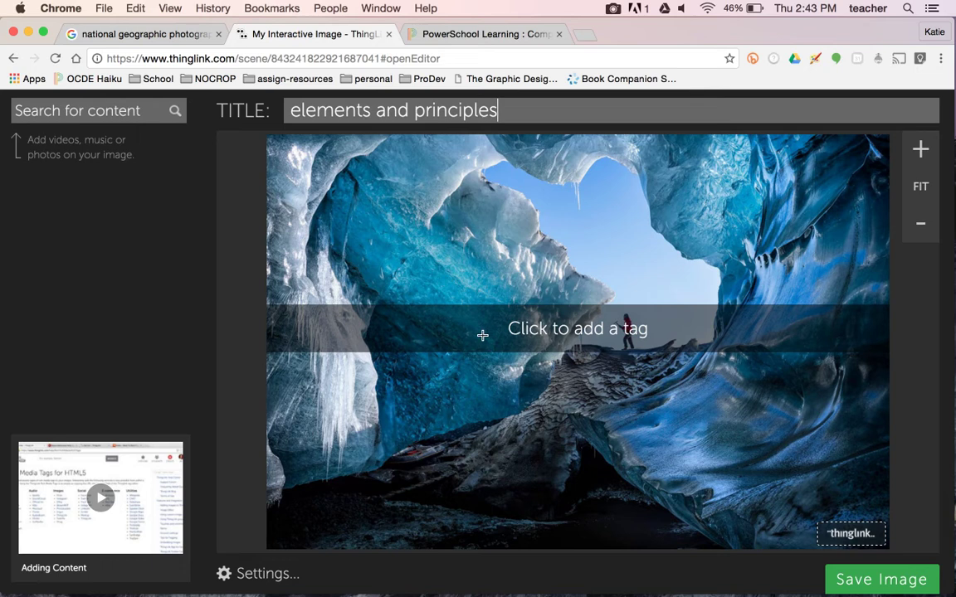
{"action": "left_click", "coordinate": [462, 34]}
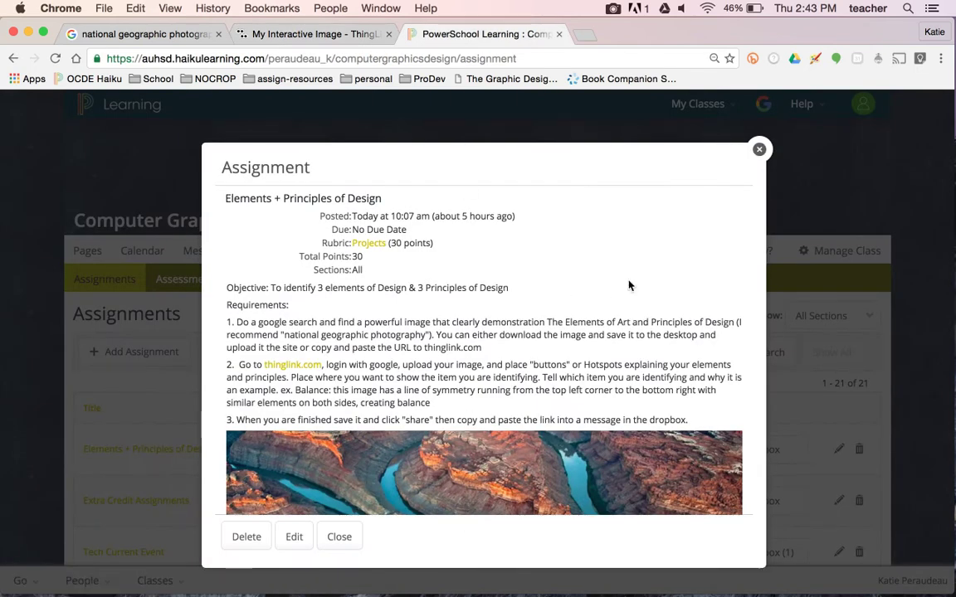
{"action": "left_click", "coordinate": [762, 150]}
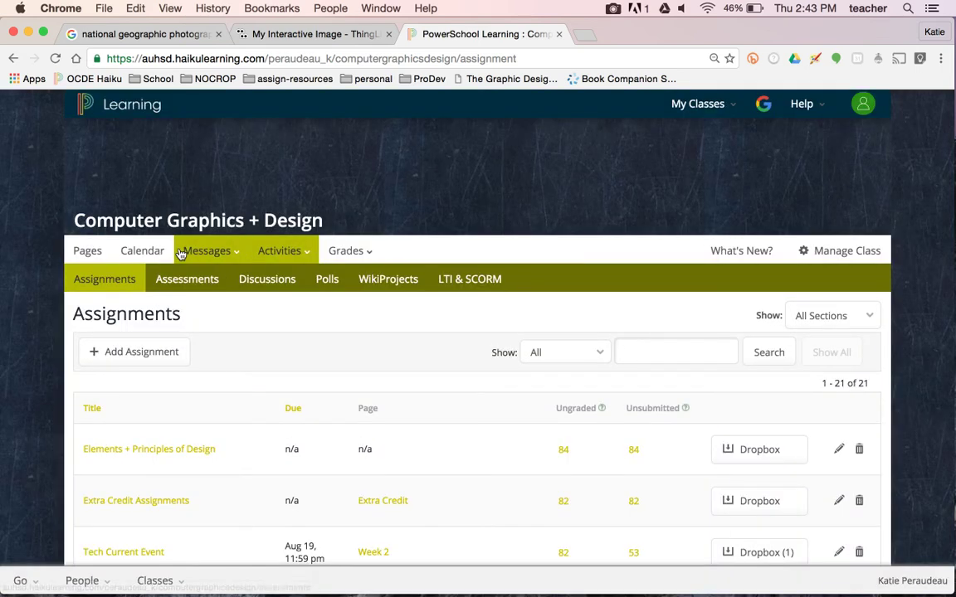
Open the Principles of Design/Elements of Art page under Week 2 of the class pages.
{"action": "left_click", "coordinate": [87, 251]}
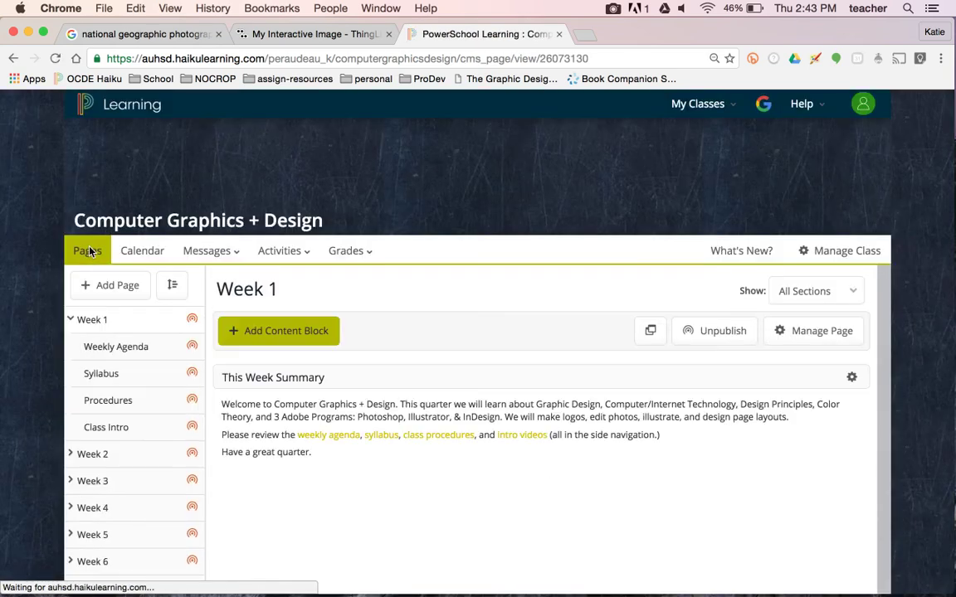
{"action": "left_click", "coordinate": [127, 459]}
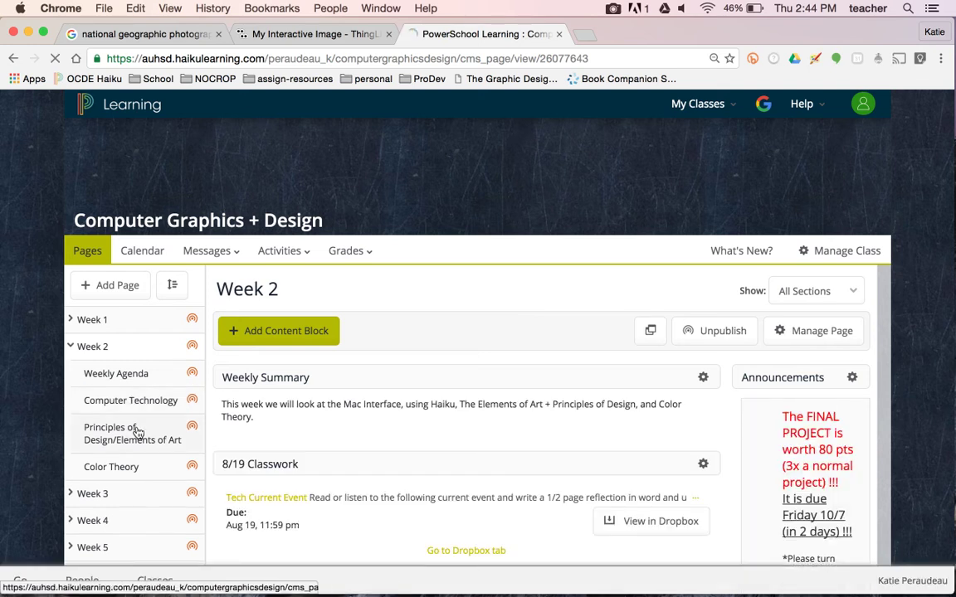
{"action": "left_click", "coordinate": [138, 433]}
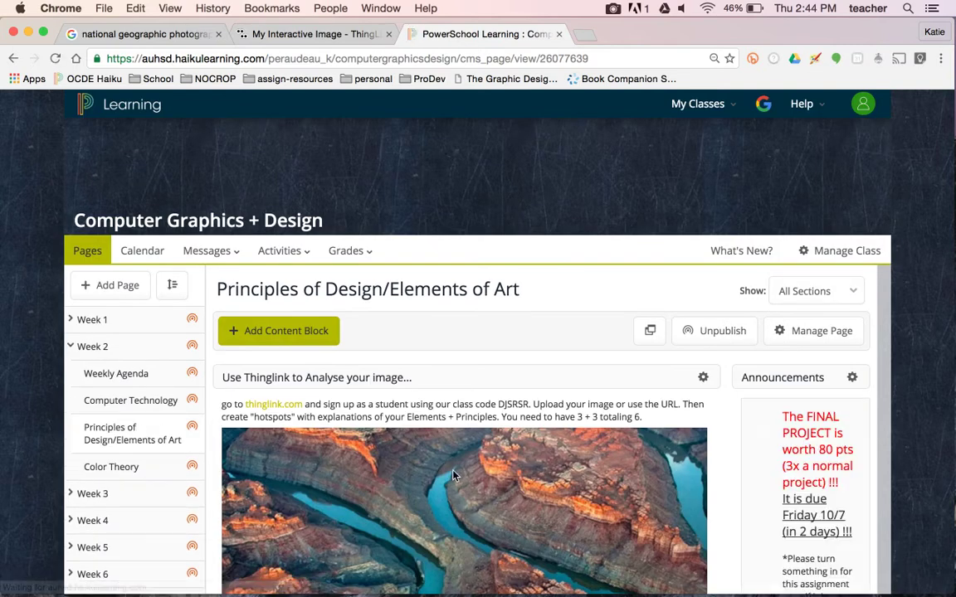
Examine the hotspot explanations on the sample canyon image and the Elements of Design and Principles of Design charts.
{"action": "scroll", "coordinate": [454, 476], "scroll_direction": "down", "scroll_amount": 5}
{"action": "scroll", "coordinate": [454, 475], "scroll_direction": "down", "scroll_amount": 1}
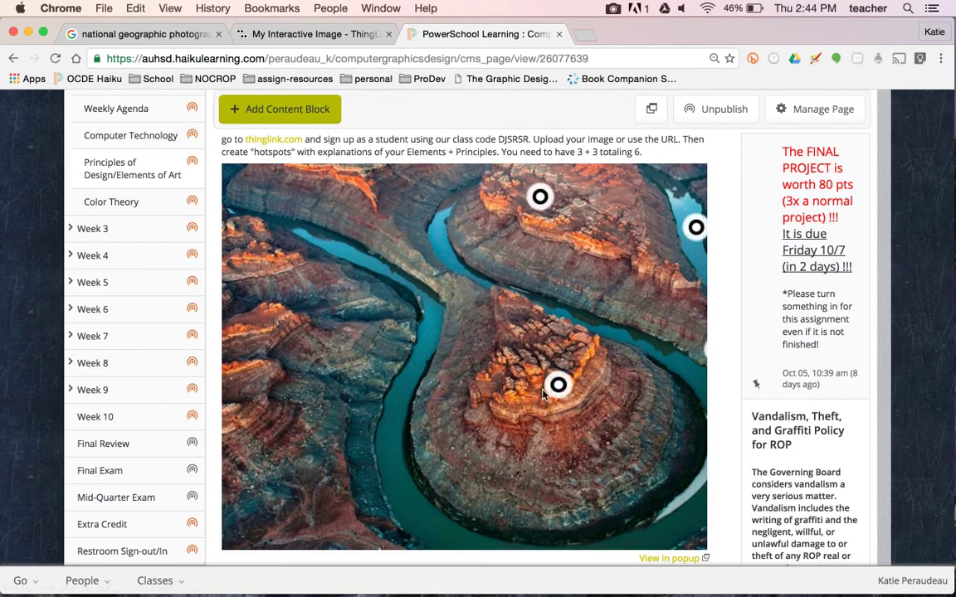
{"action": "mouse_move", "coordinate": [557, 386]}
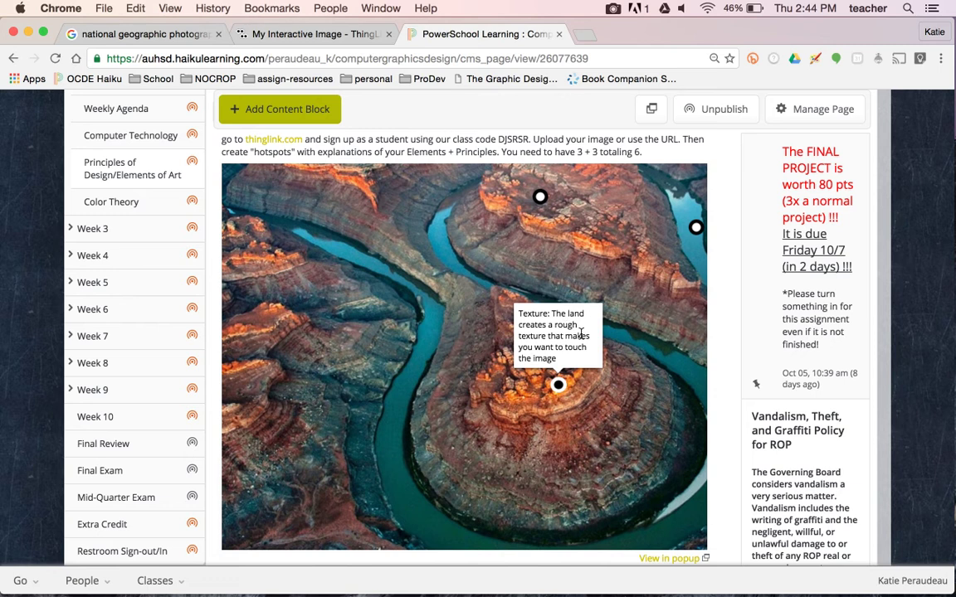
{"action": "mouse_move", "coordinate": [540, 198]}
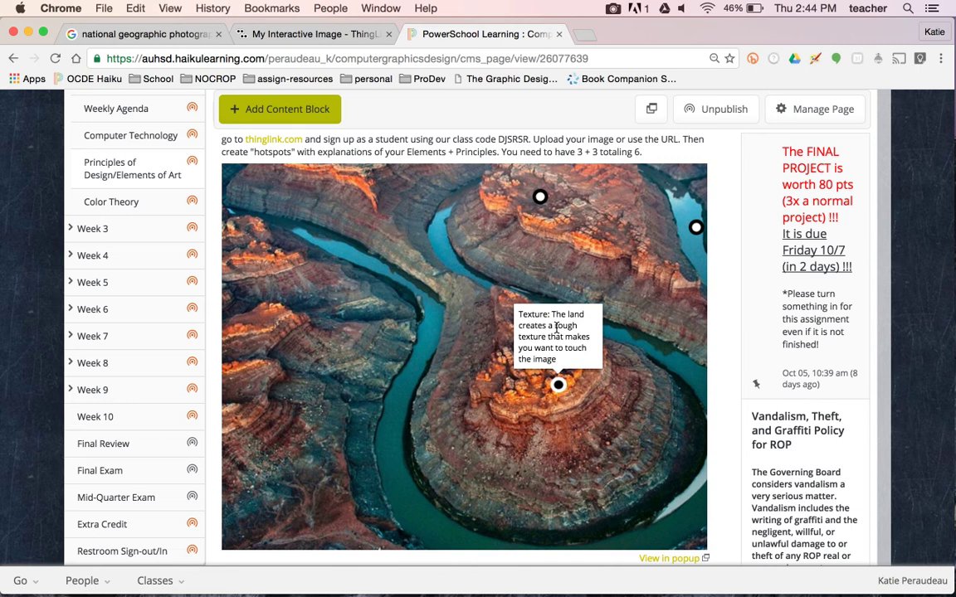
{"action": "scroll", "coordinate": [547, 423], "scroll_direction": "down", "scroll_amount": 10}
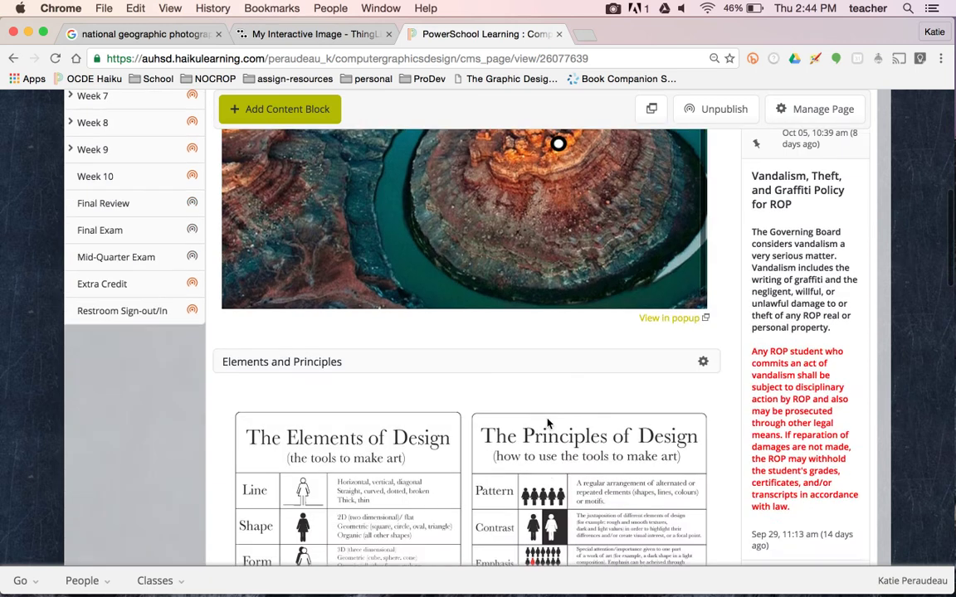
{"action": "scroll", "coordinate": [547, 424], "scroll_direction": "down", "scroll_amount": 1}
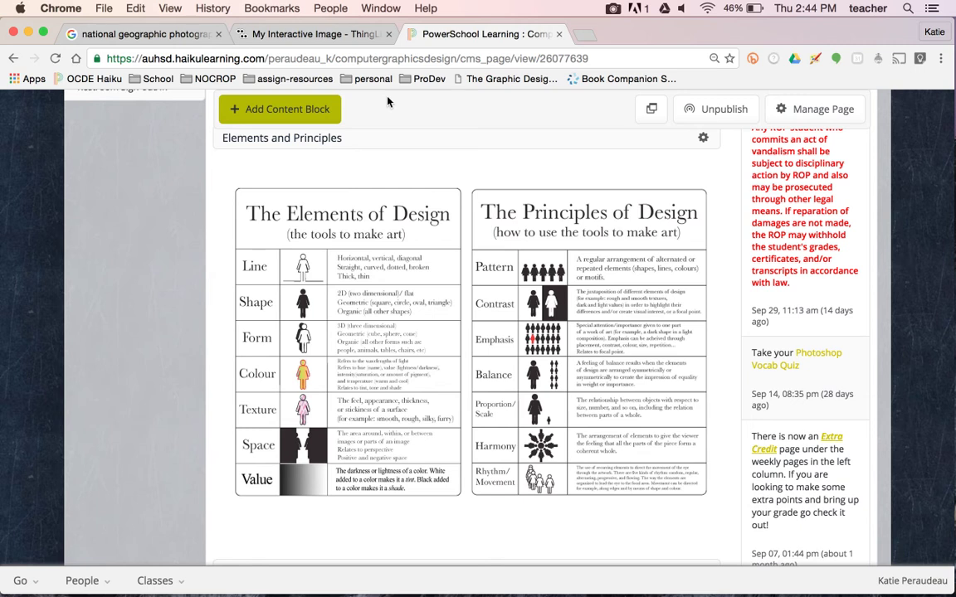
In the ThingLink editor, tag the right ice wall with "Texture: The walls of this cave look smooth and cool because of their reflections and the lighting.".
{"action": "left_click", "coordinate": [304, 36]}
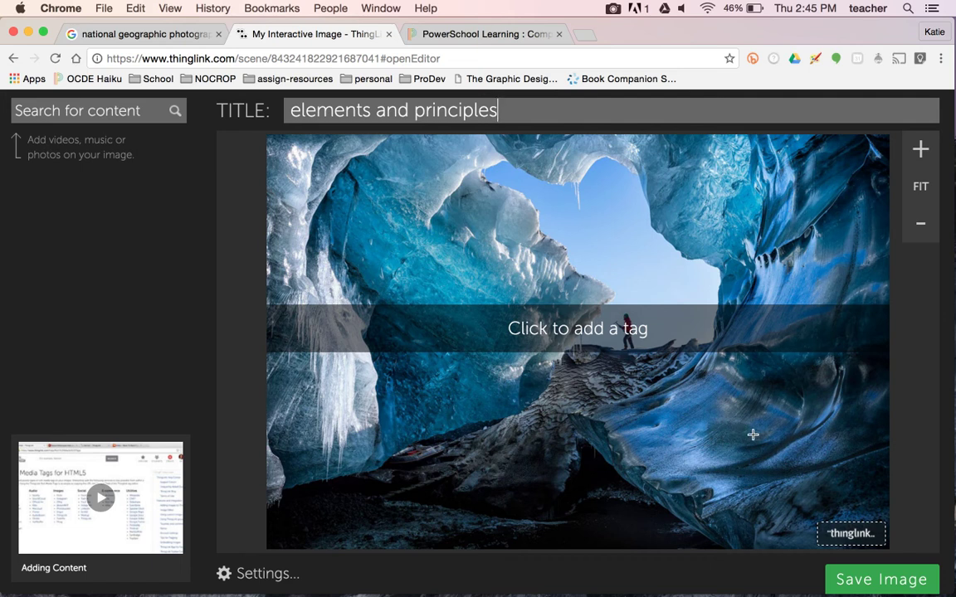
{"action": "left_click", "coordinate": [807, 269]}
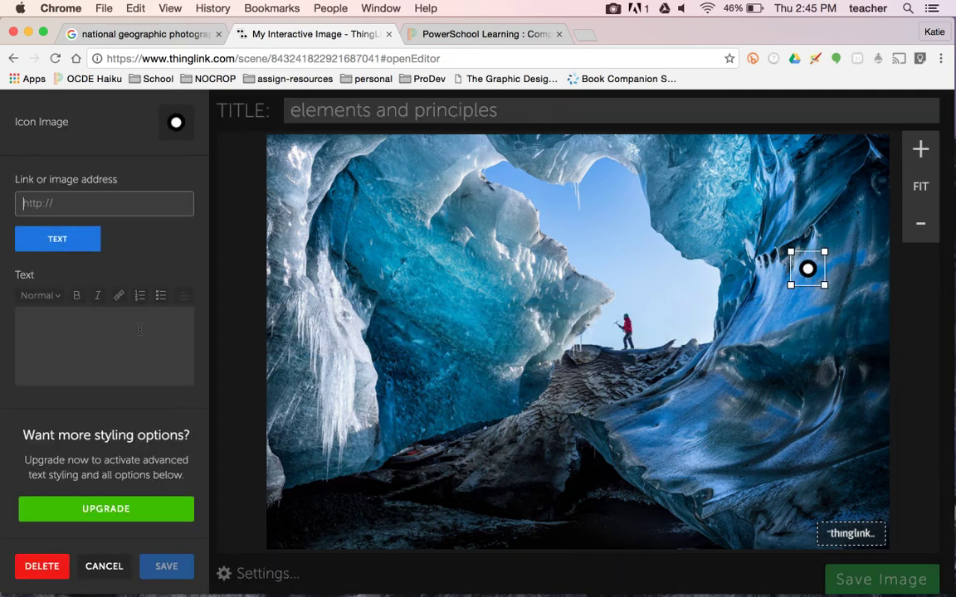
{"action": "left_click", "coordinate": [59, 328]}
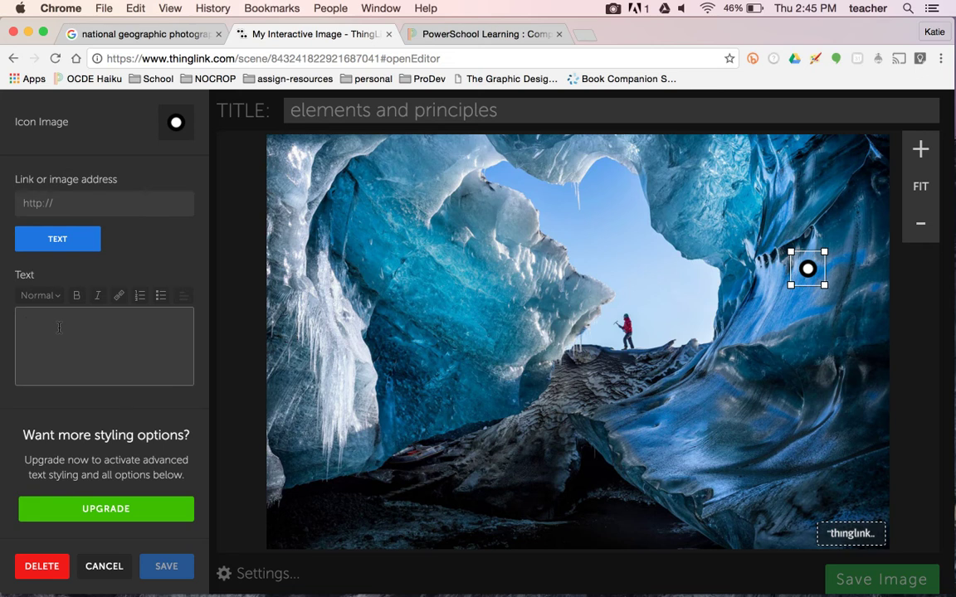
{"action": "type", "text": "Texture:"}
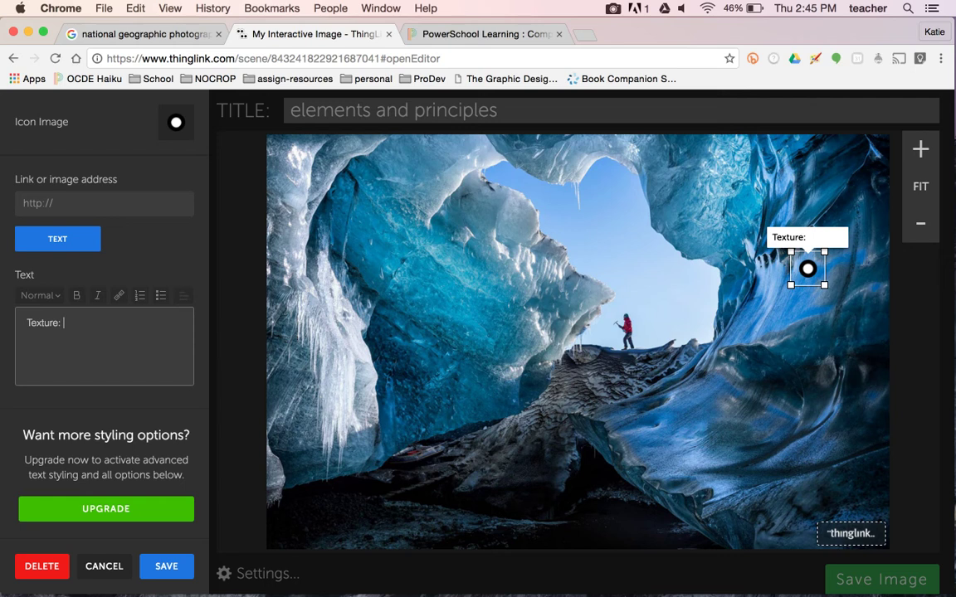
{"action": "type", "text": "The walls of this cave "}
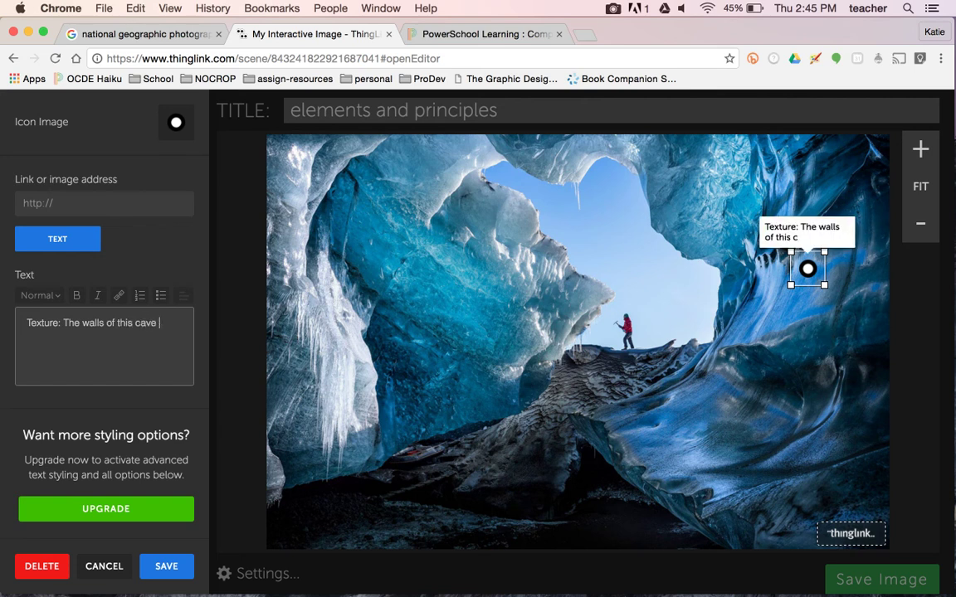
{"action": "type", "text": "look smooth and cool"}
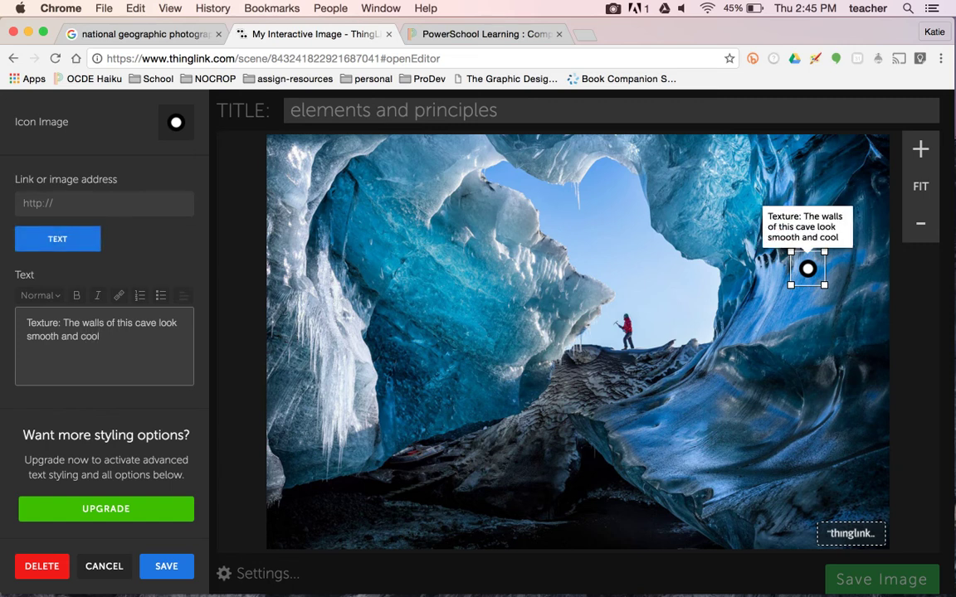
{"action": "type", "text": "of their reflections "}
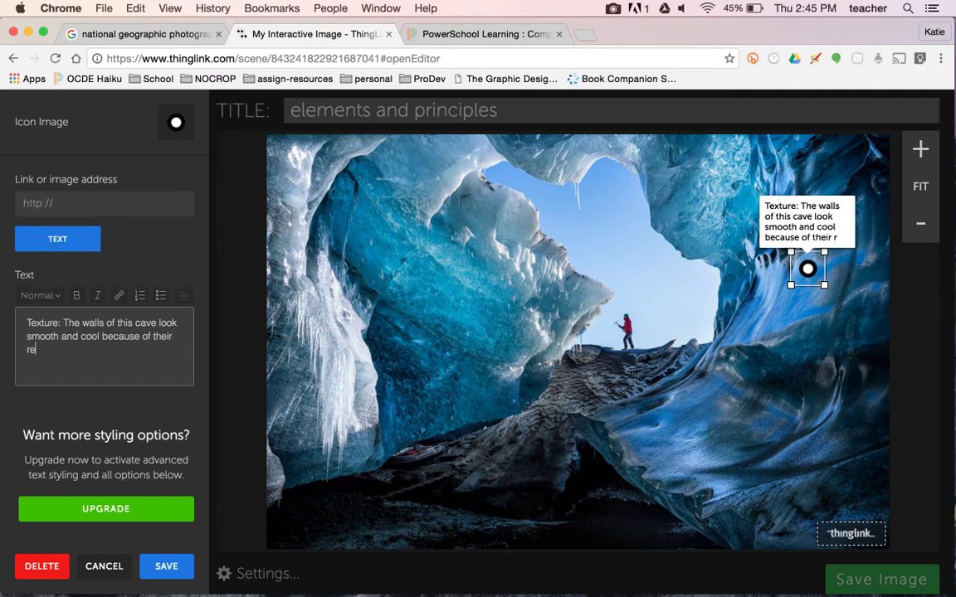
{"action": "type", "text": "and the lighting. "}
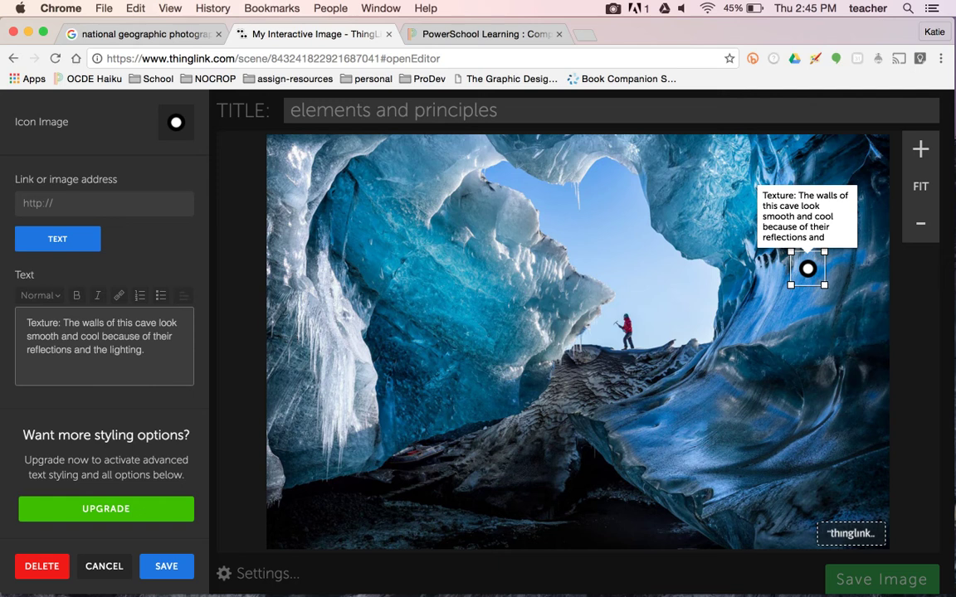
Complete the Texture tag's text with the sentence "I want to touch them." and save the tag.
{"action": "type", "text": "I want to"}
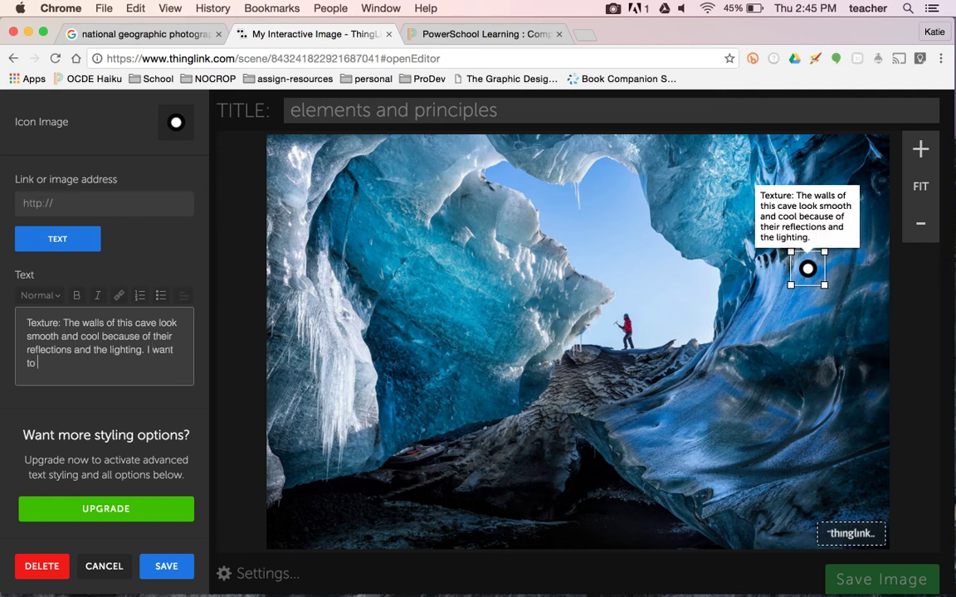
{"action": "type", "text": " touch"}
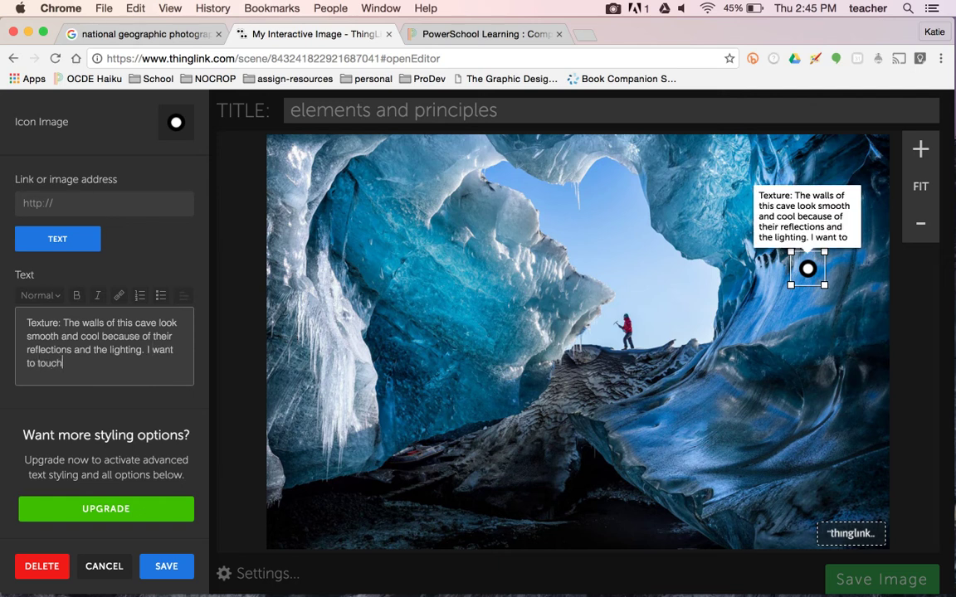
{"action": "type", "text": " them"}
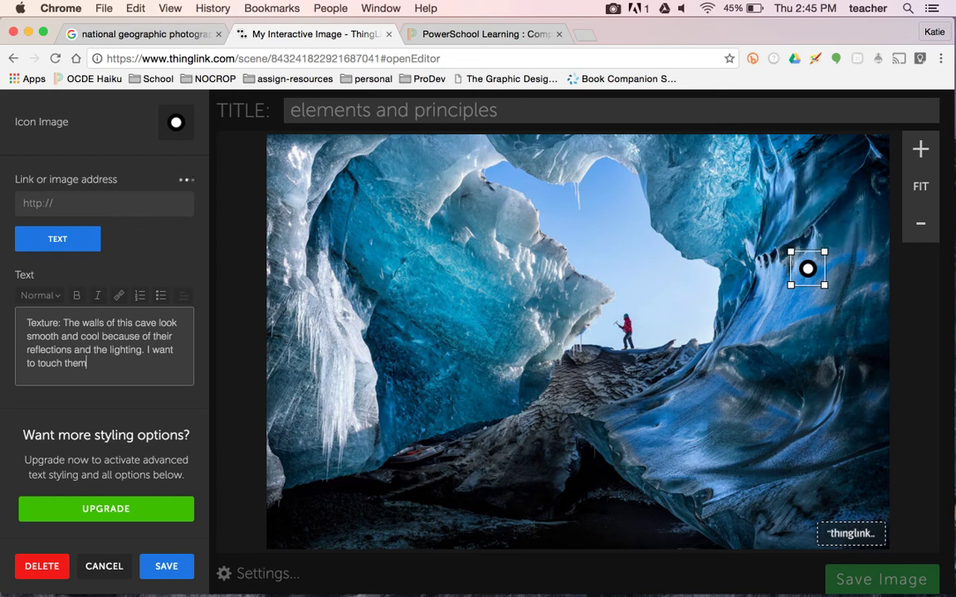
{"action": "type", "text": "."}
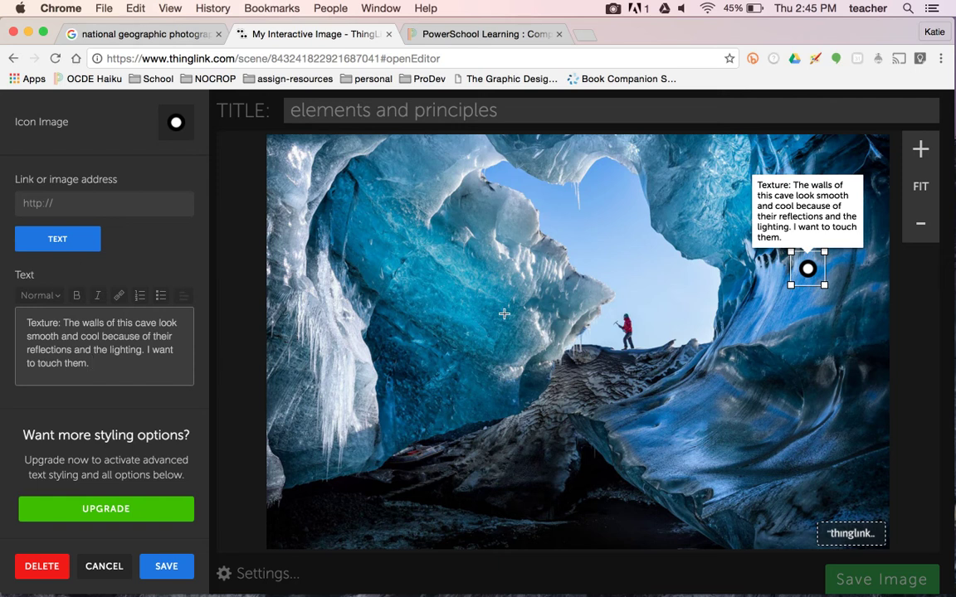
{"action": "left_click", "coordinate": [161, 566]}
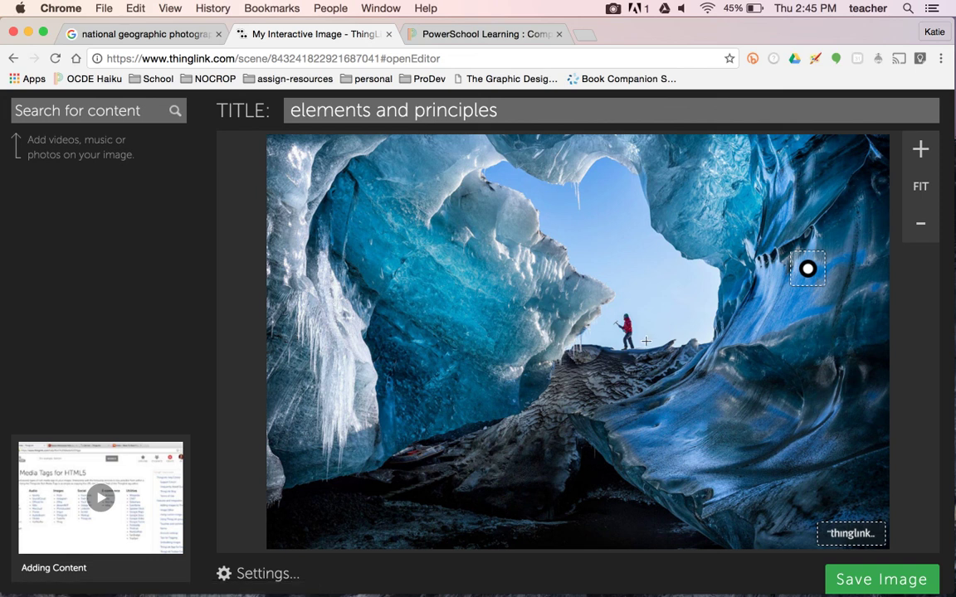
Check the principles chart and save a tag at the person's feet reading "Proportion: The size of the cave is apparent because of how small the person is.".
{"action": "left_click", "coordinate": [503, 38]}
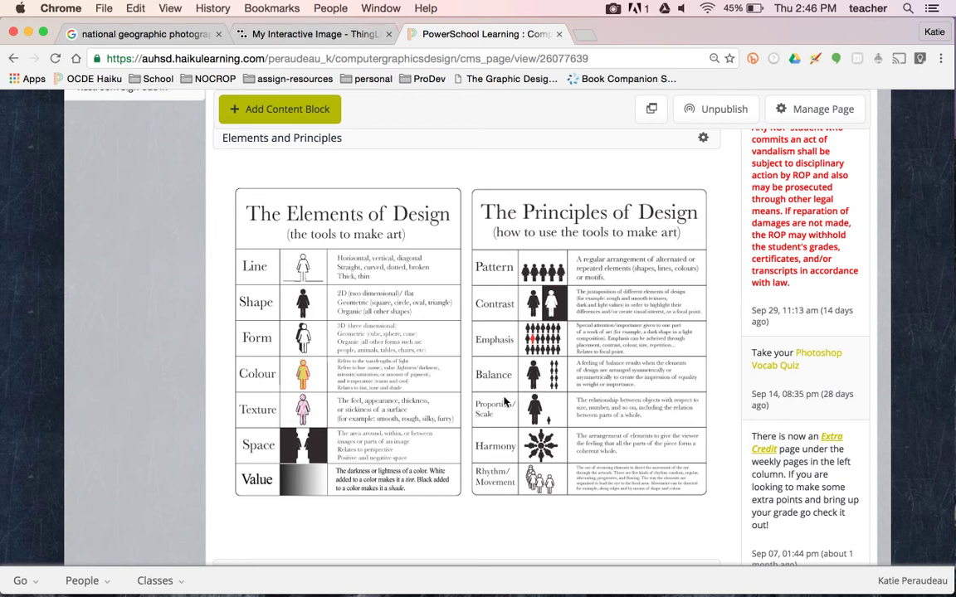
{"action": "left_click", "coordinate": [307, 36]}
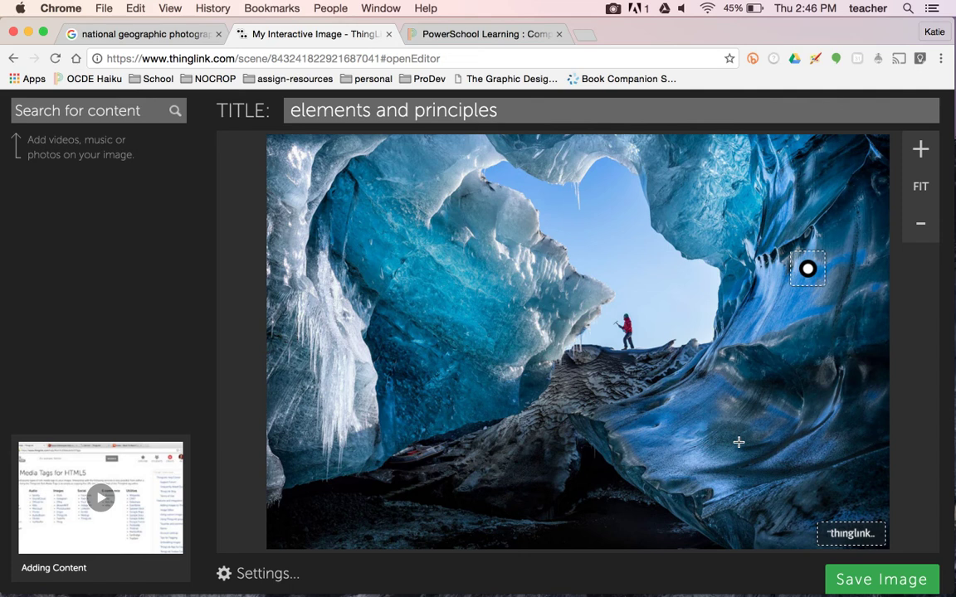
{"action": "left_click", "coordinate": [628, 360]}
{"action": "left_click", "coordinate": [50, 331]}
{"action": "type", "text": "Proportion"}
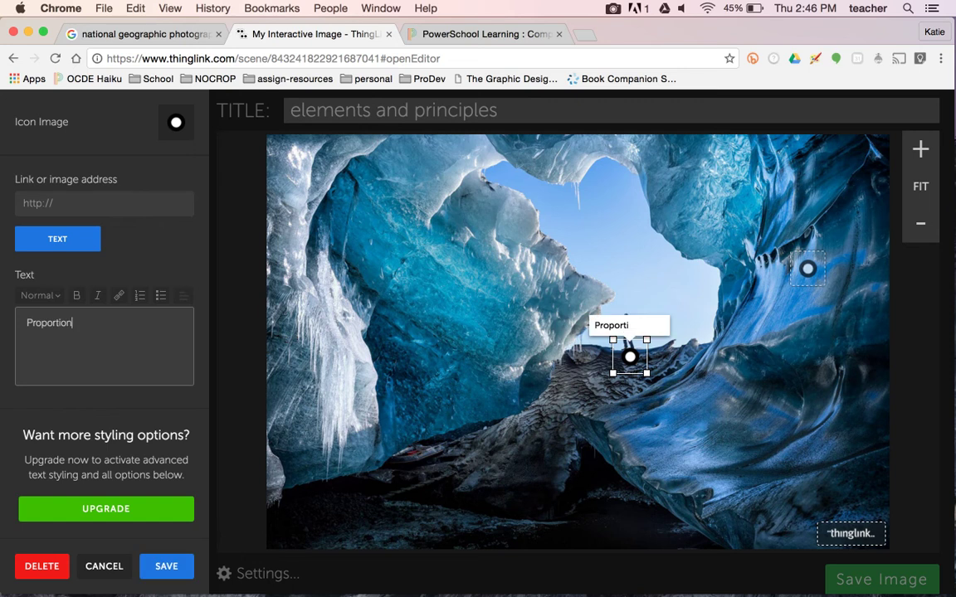
{"action": "type", "text": ": Th"}
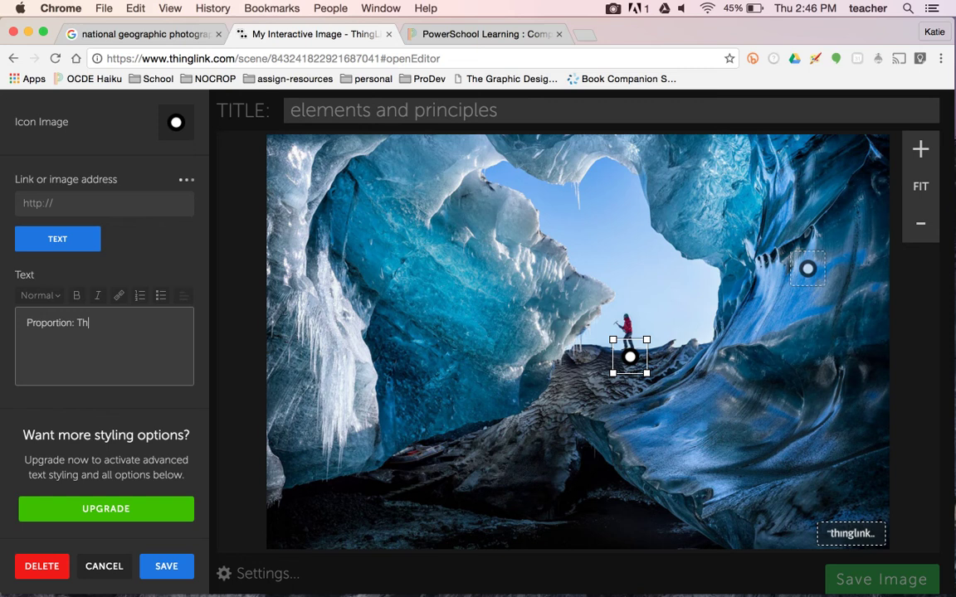
{"action": "type", "text": "e size of t"}
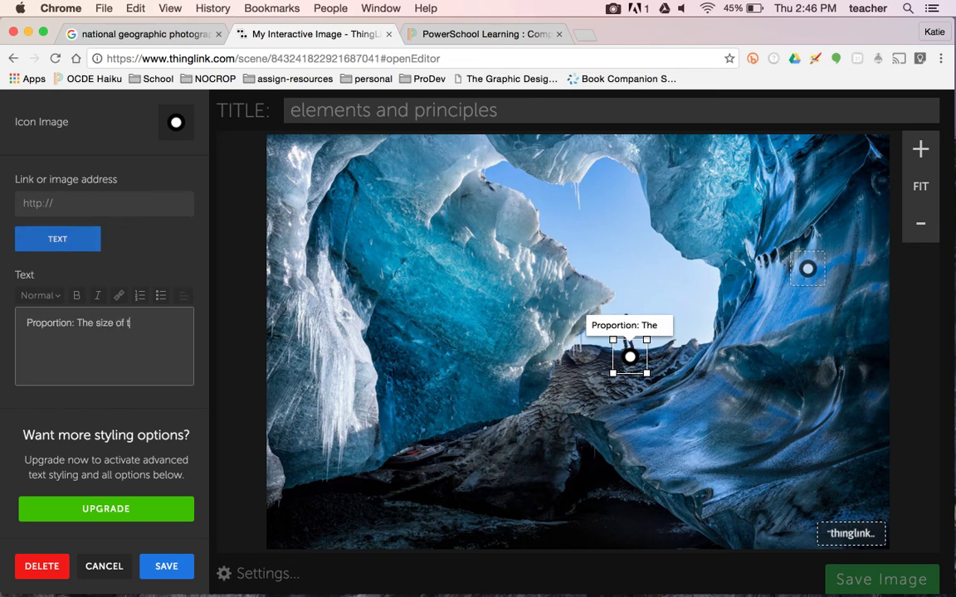
{"action": "type", "text": "he cave "}
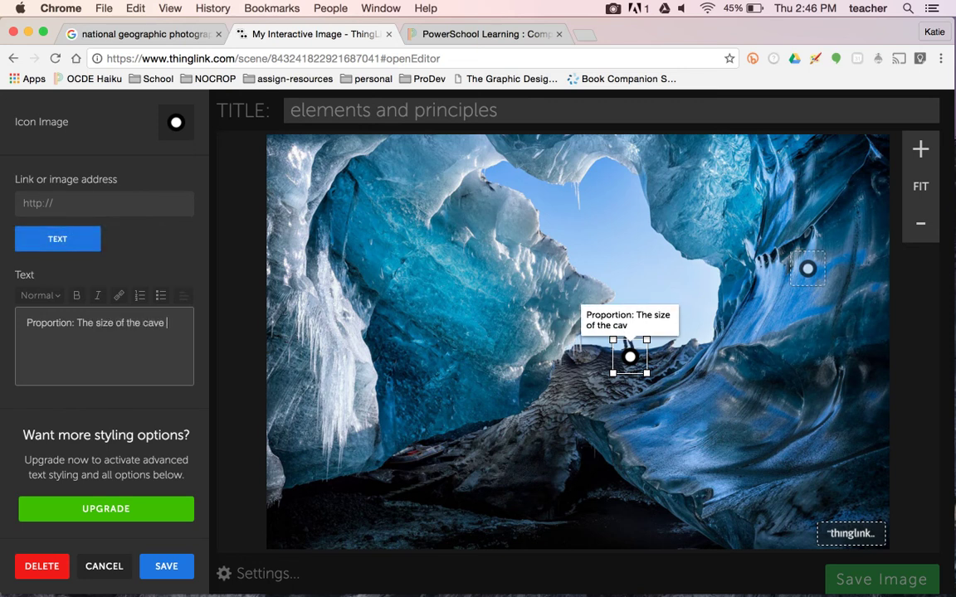
{"action": "type", "text": "is"}
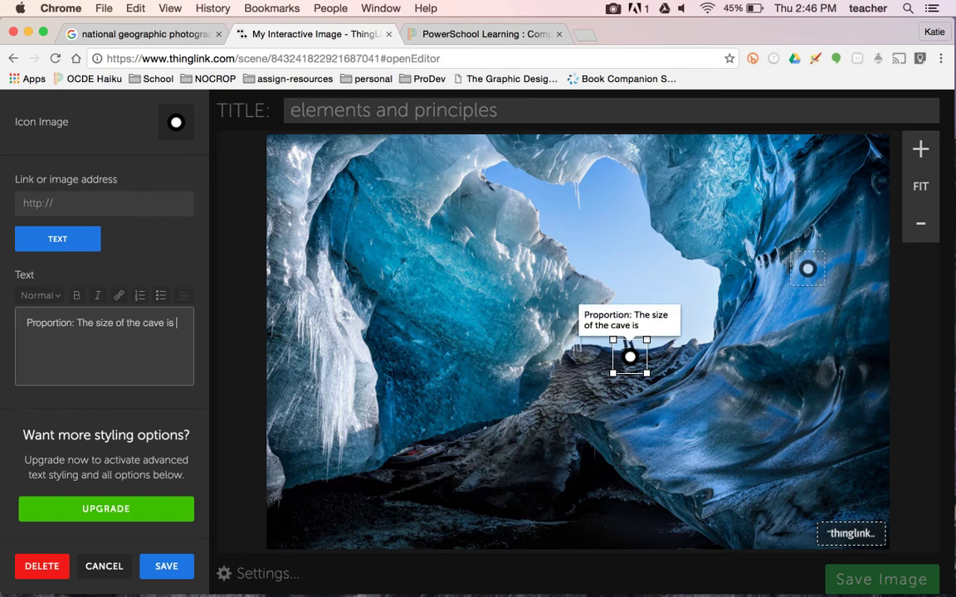
{"action": "type", "text": " apparent because of how small the person is."}
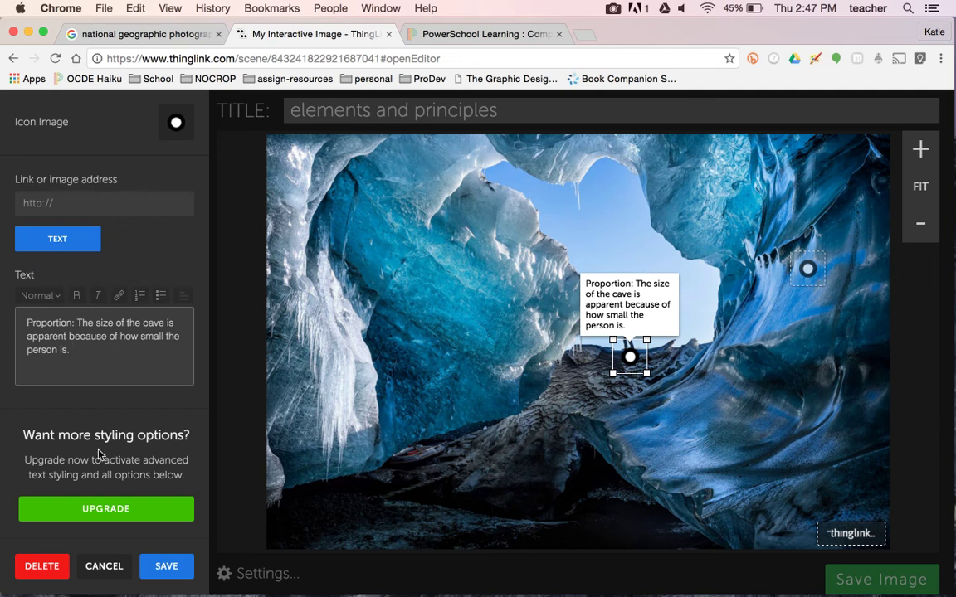
{"action": "left_click", "coordinate": [166, 565]}
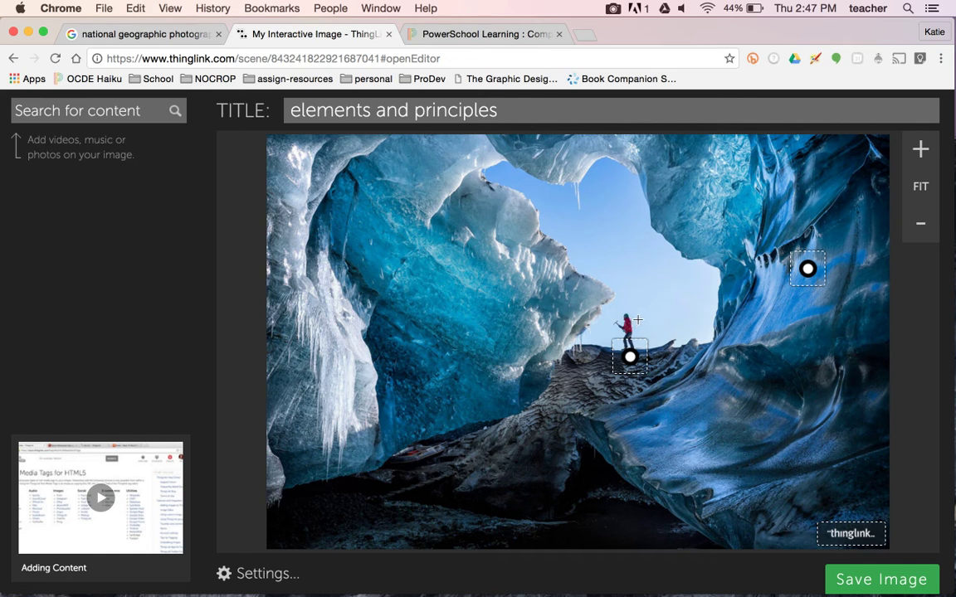
Save a tag beside the person reading "Emphasis: The bright red jacket the person is wearing draws your eye to the center of the page and creates interest.".
{"action": "left_click", "coordinate": [639, 319]}
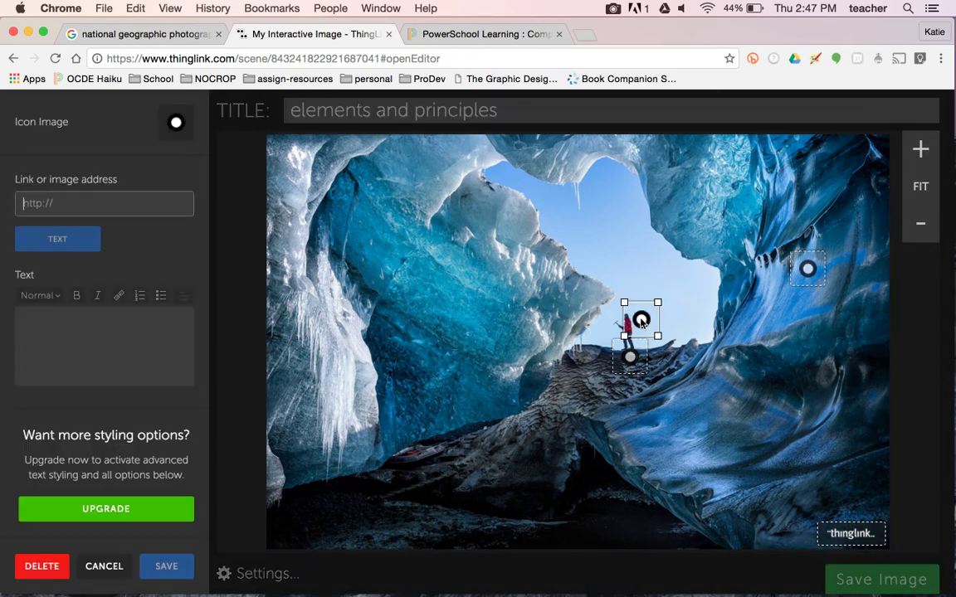
{"action": "left_click", "coordinate": [134, 327]}
{"action": "type", "text": "Emphsis"}
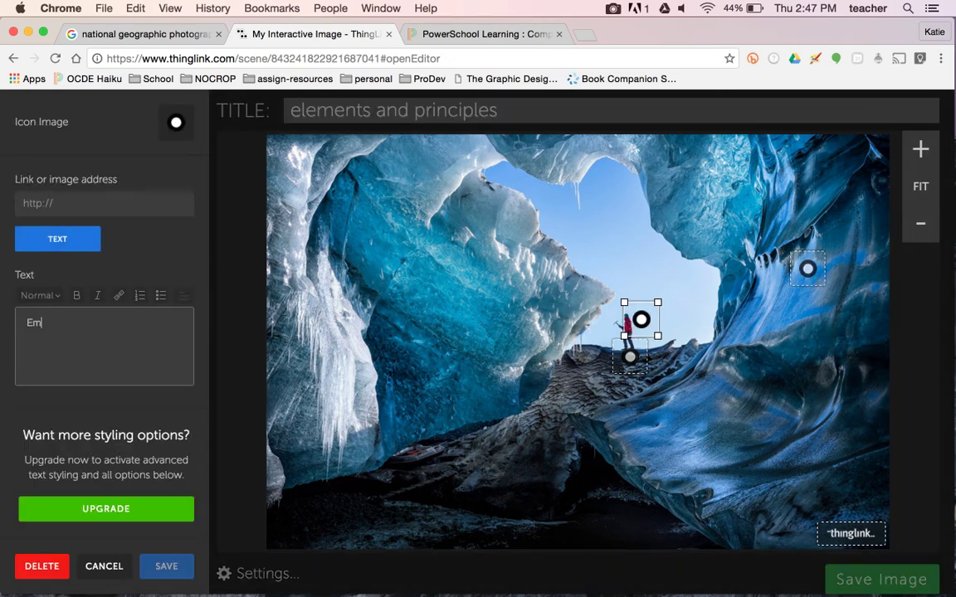
{"action": "key", "text": "BackSpace"}
{"action": "key", "text": "BackSpace"}
{"action": "key", "text": "BackSpace"}
{"action": "type", "text": "asi"}
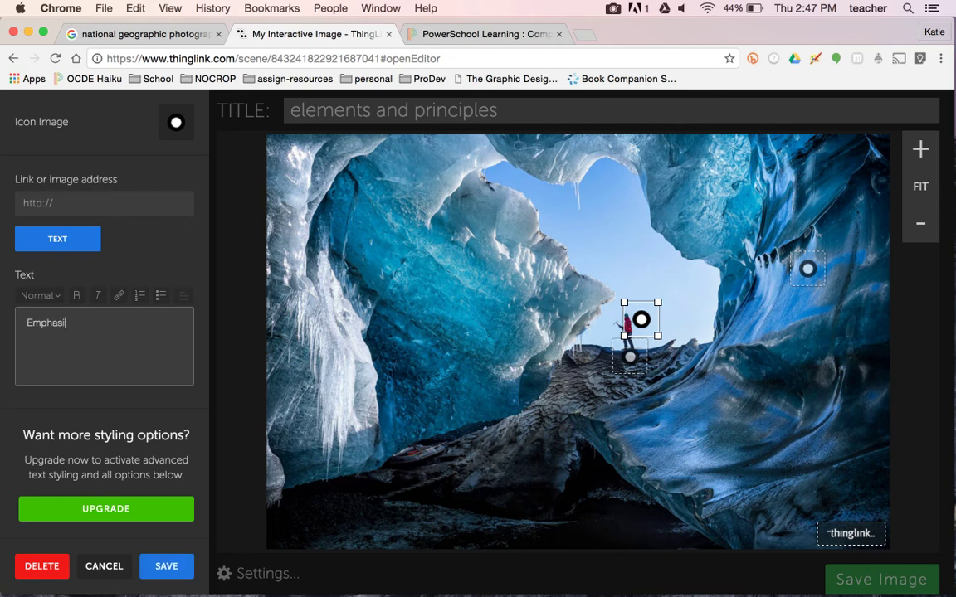
{"action": "type", "text": "s: The"}
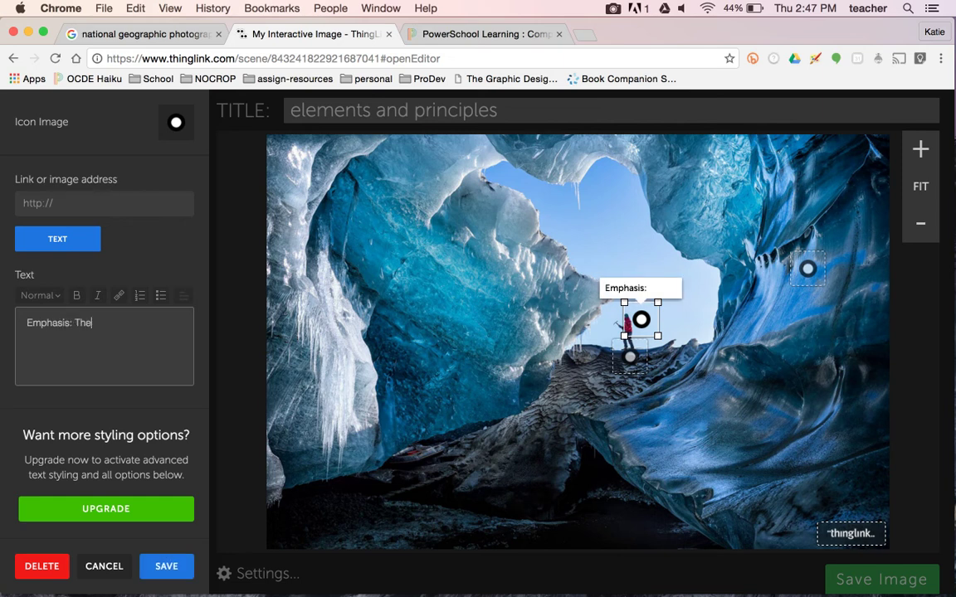
{"action": "type", "text": " bright re"}
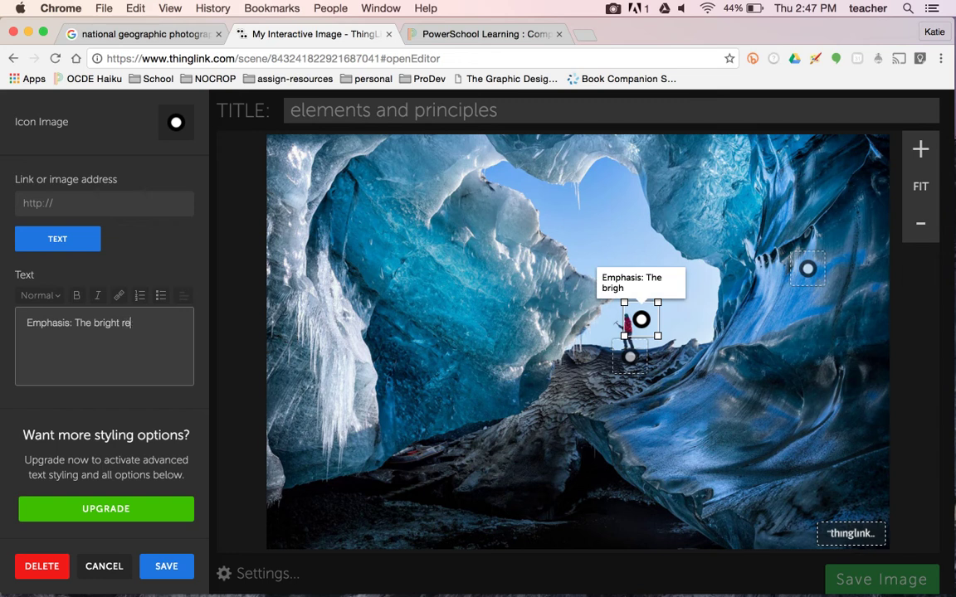
{"action": "type", "text": "d jacke"}
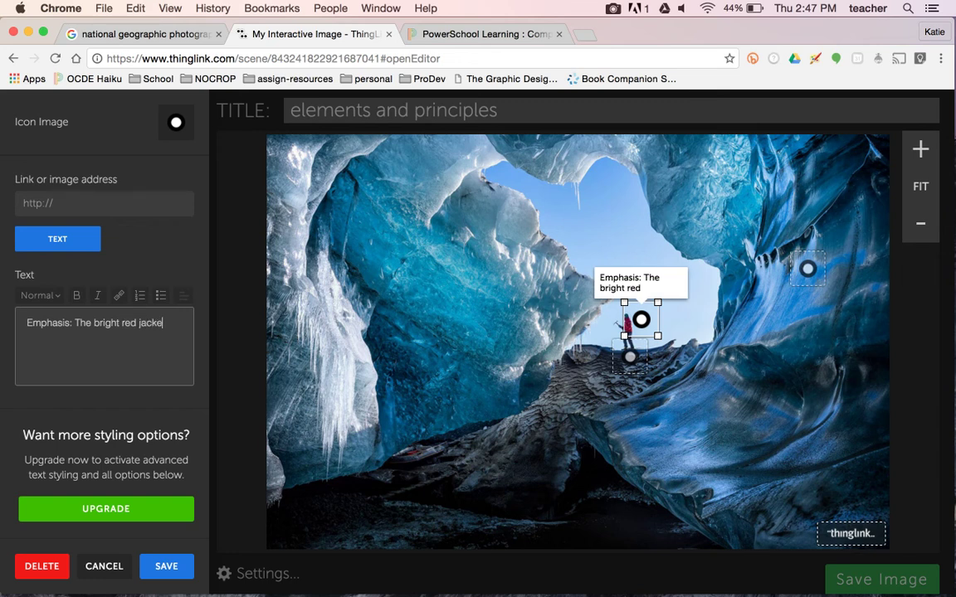
{"action": "type", "text": "t the person"}
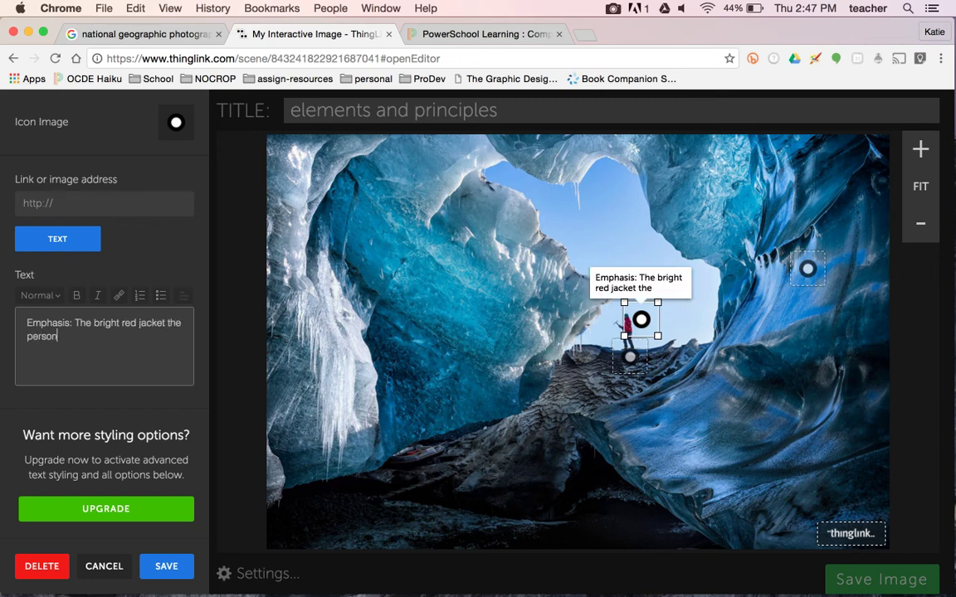
{"action": "type", "text": " is wearing dr"}
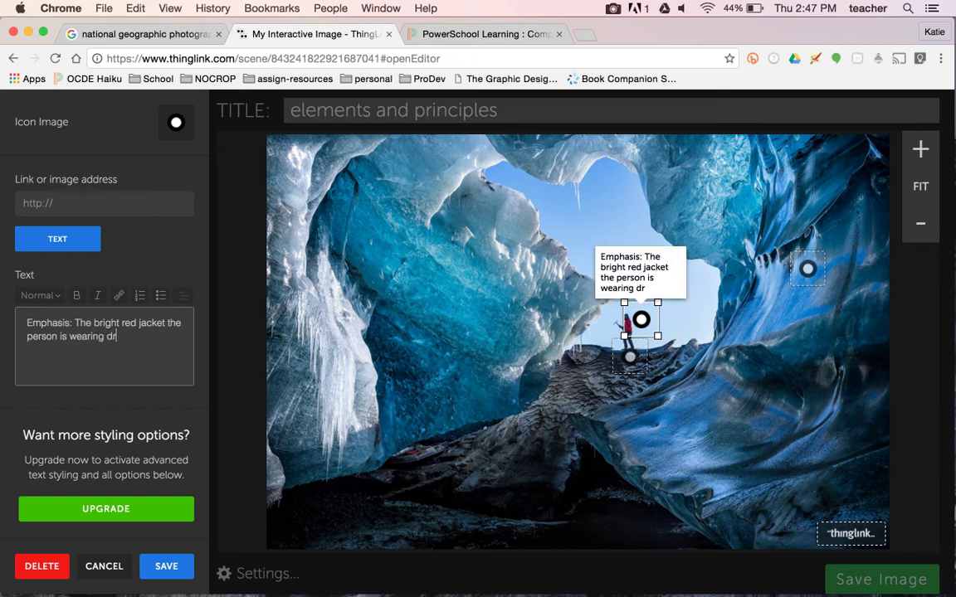
{"action": "type", "text": "aws your eye to the center of the page"}
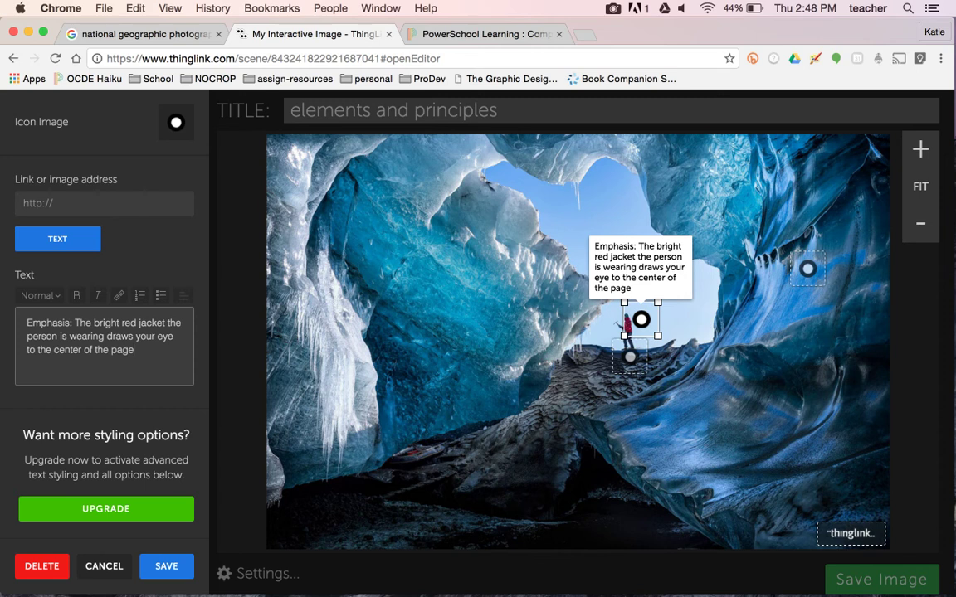
{"action": "type", "text": "and creates interest."}
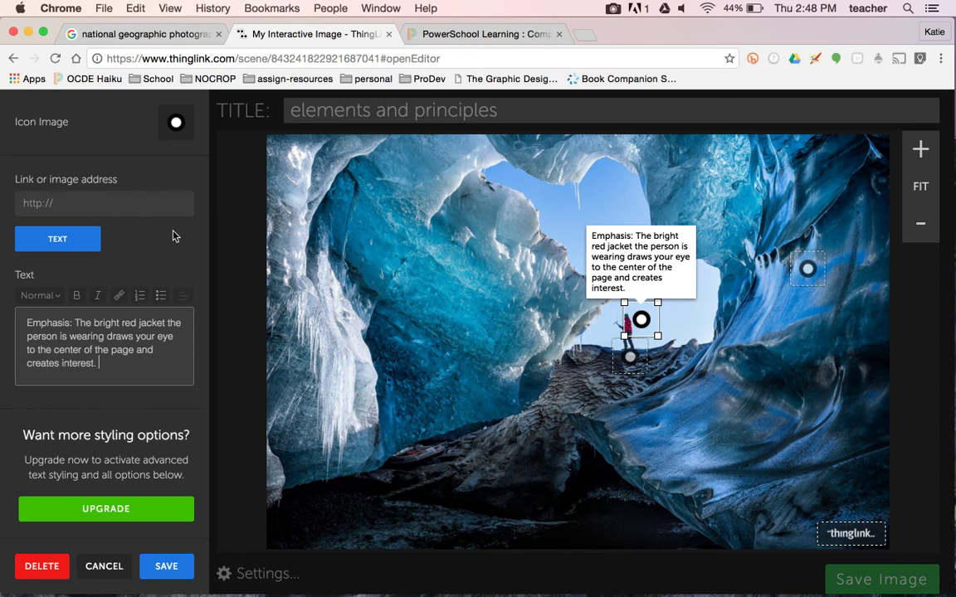
{"action": "left_click", "coordinate": [171, 568]}
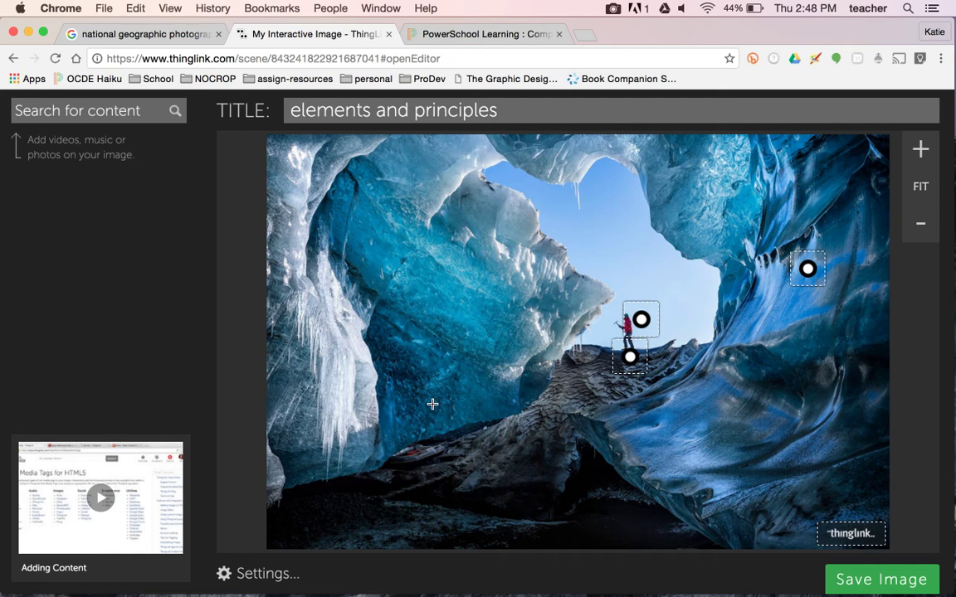
Check the elements and principles of design chart on the class page, and save the tagged image in ThingLink.
{"action": "left_click", "coordinate": [457, 32]}
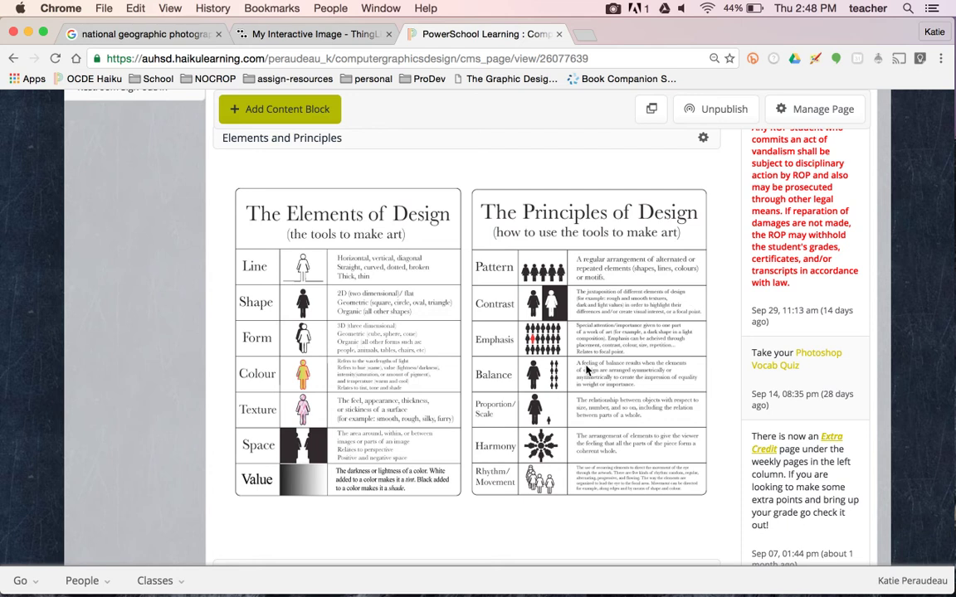
{"action": "left_click", "coordinate": [312, 37]}
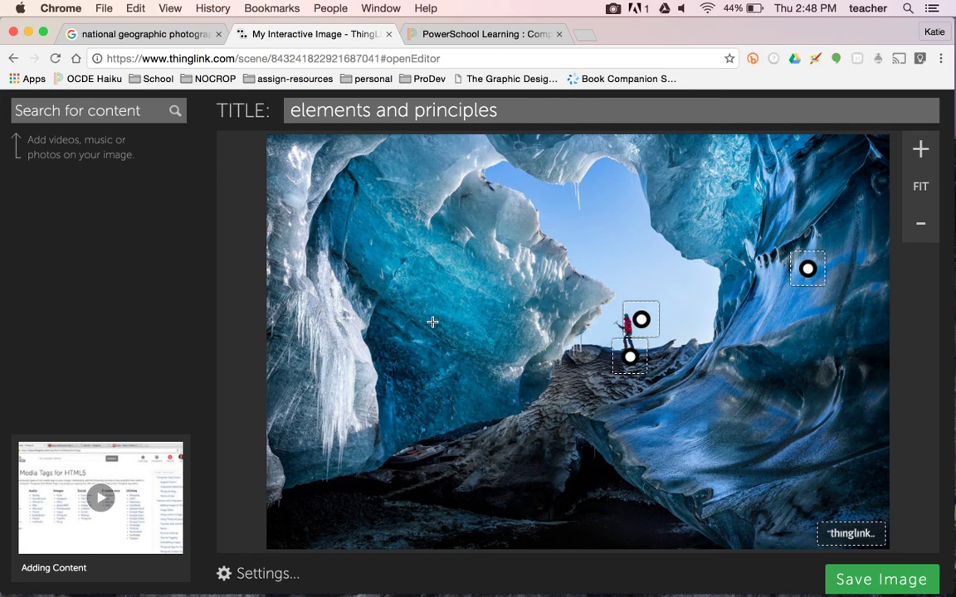
{"action": "left_click", "coordinate": [871, 582]}
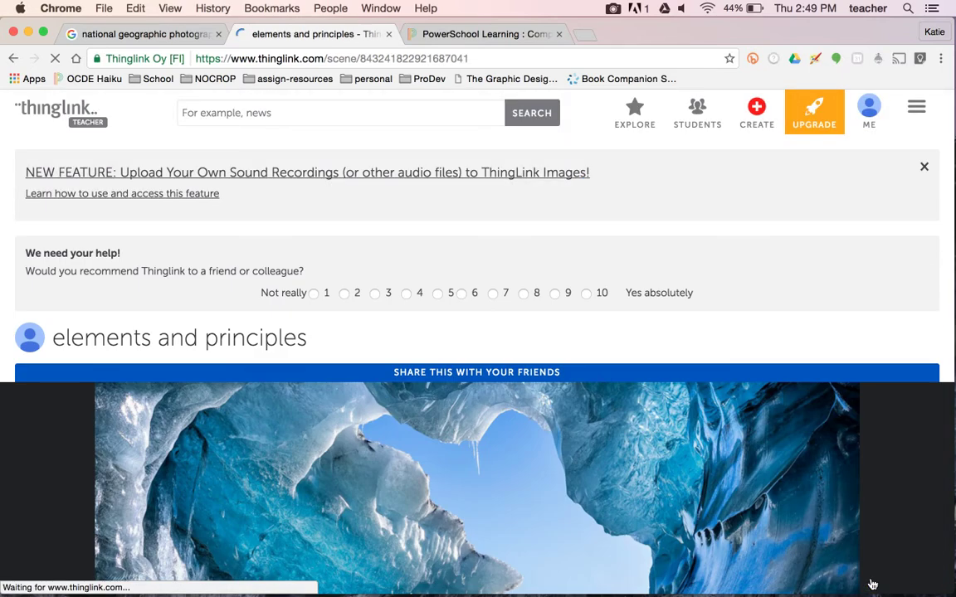
Open the sharing options of the saved "elements and principles" image and copy its link.
{"action": "scroll", "coordinate": [736, 483], "scroll_direction": "down", "scroll_amount": 3}
{"action": "scroll", "coordinate": [736, 483], "scroll_direction": "down", "scroll_amount": 4}
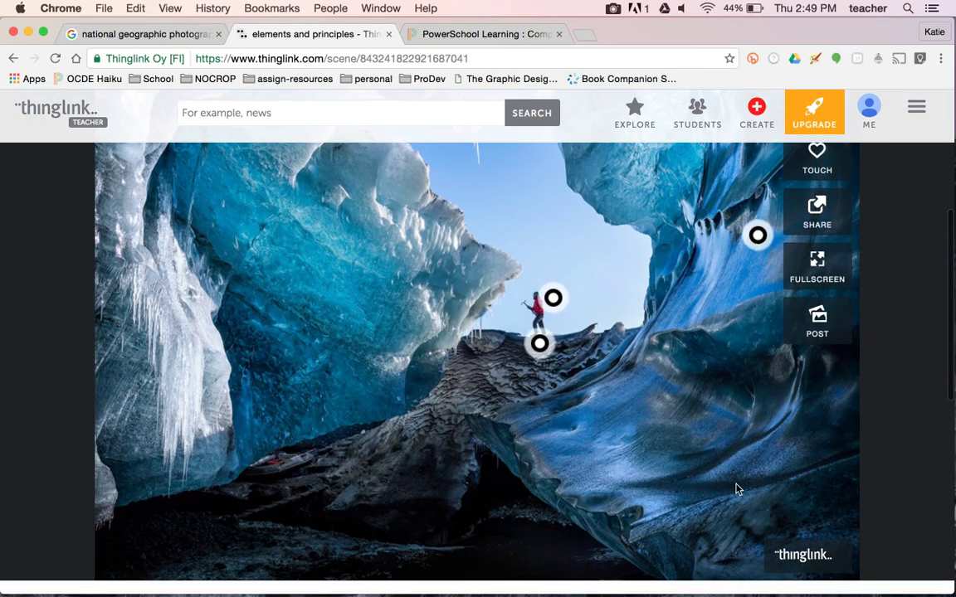
{"action": "scroll", "coordinate": [682, 351], "scroll_direction": "up", "scroll_amount": 3}
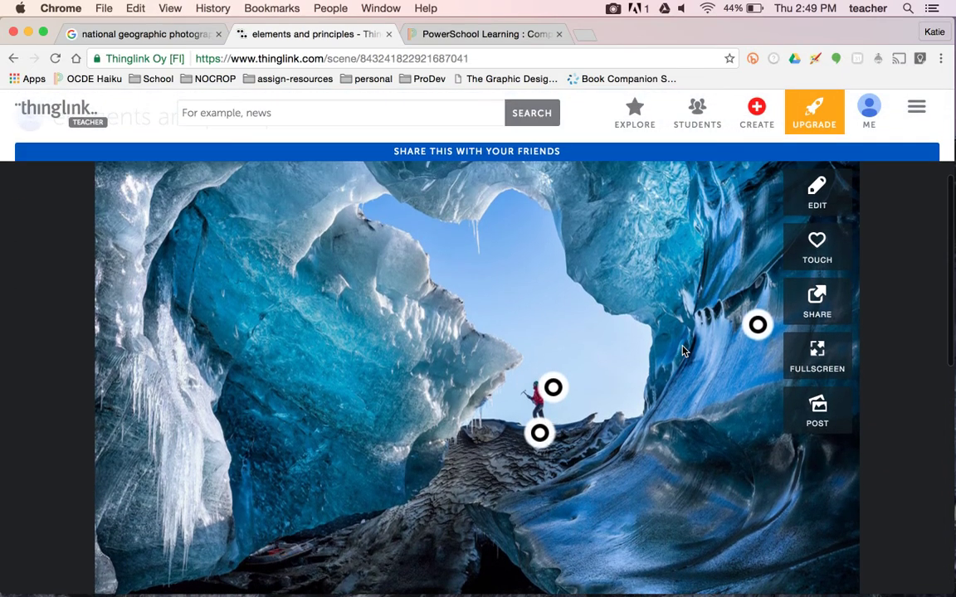
{"action": "scroll", "coordinate": [681, 351], "scroll_direction": "down", "scroll_amount": 1}
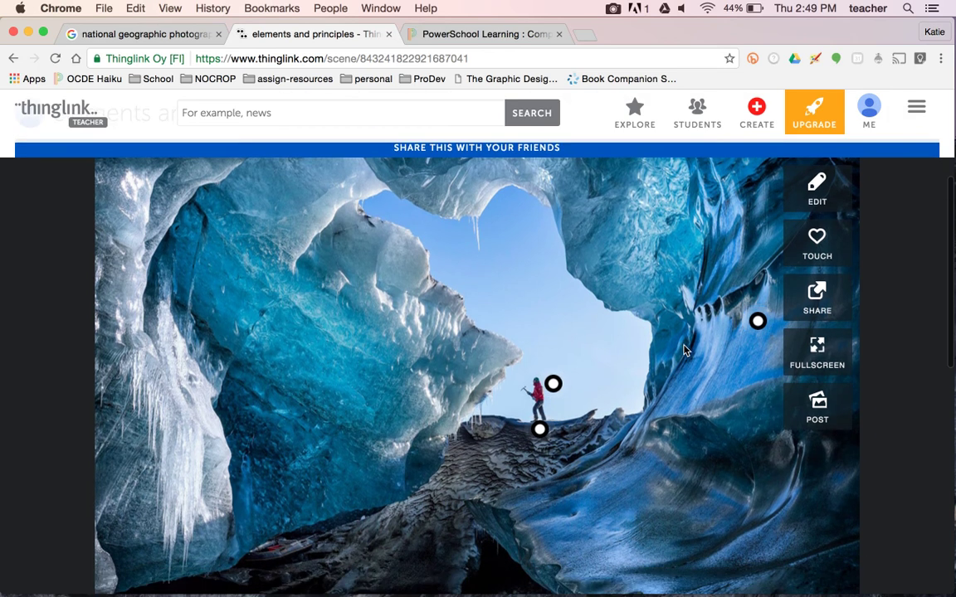
{"action": "left_click", "coordinate": [821, 300]}
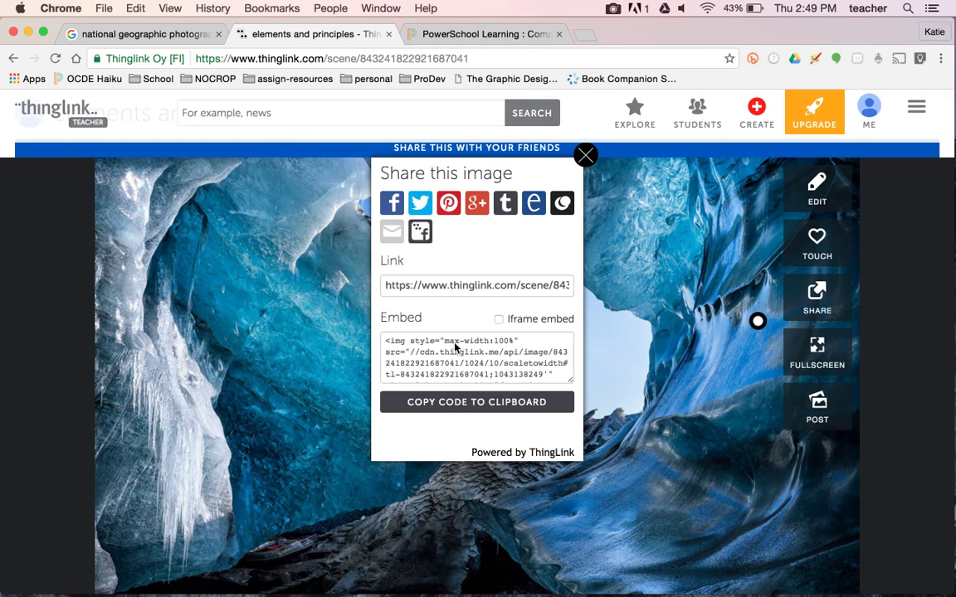
{"action": "left_click", "coordinate": [465, 287]}
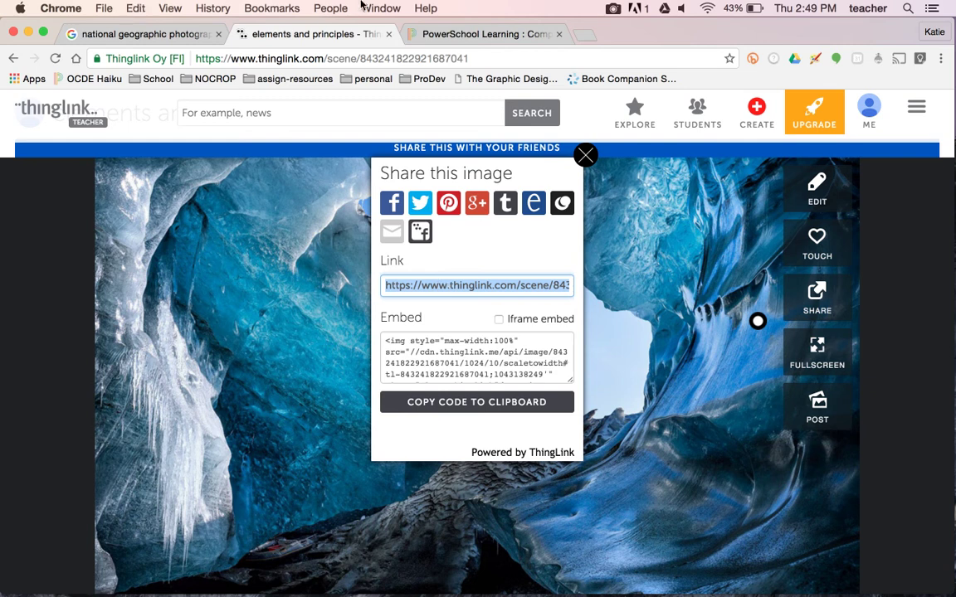
Switch to PowerSchool Learning and open the "Elements + Principles of Design" entry in the class assignments list.
{"action": "left_click", "coordinate": [448, 40]}
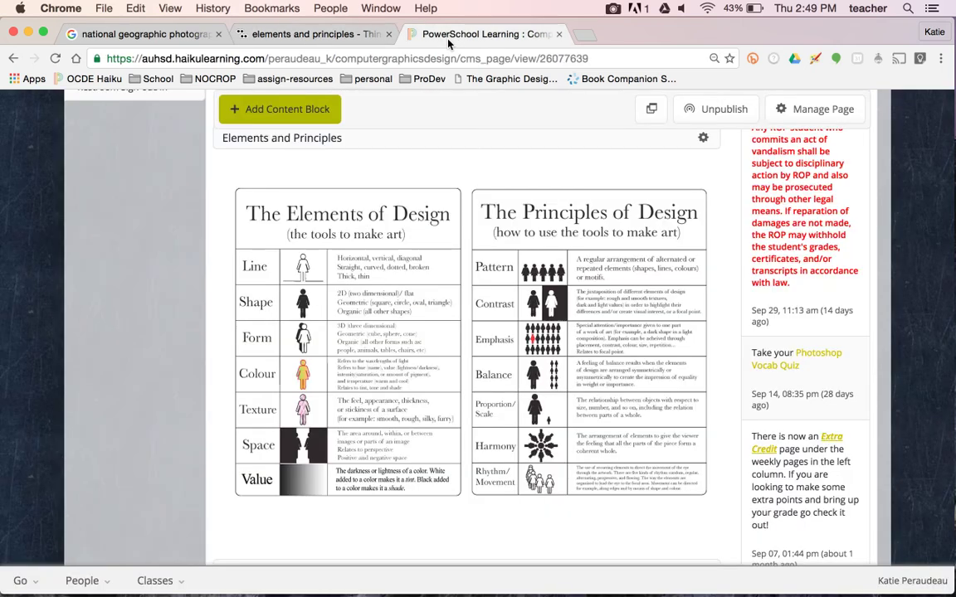
{"action": "scroll", "coordinate": [388, 228], "scroll_direction": "up", "scroll_amount": 5}
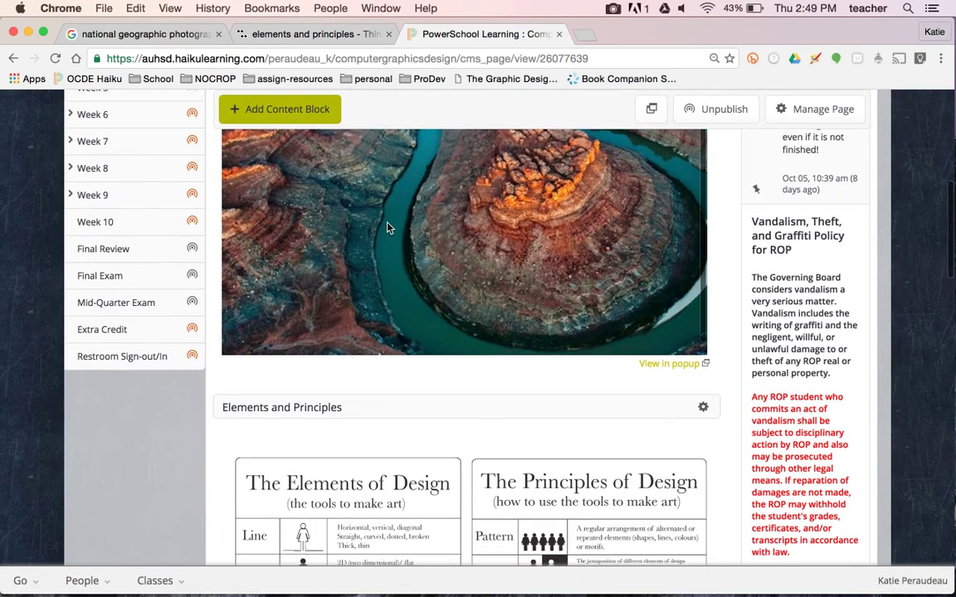
{"action": "scroll", "coordinate": [388, 228], "scroll_direction": "up", "scroll_amount": 5}
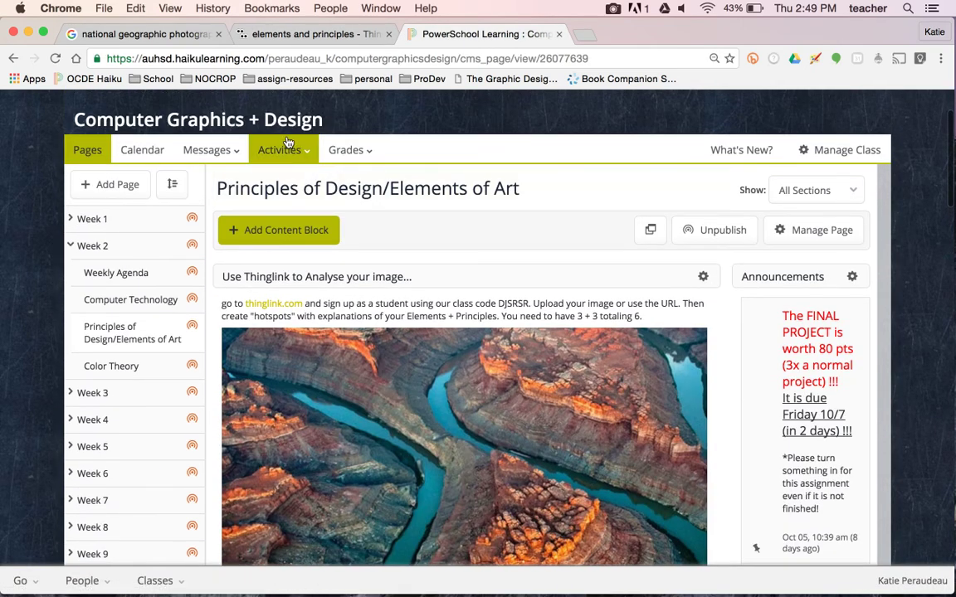
{"action": "mouse_move", "coordinate": [286, 151]}
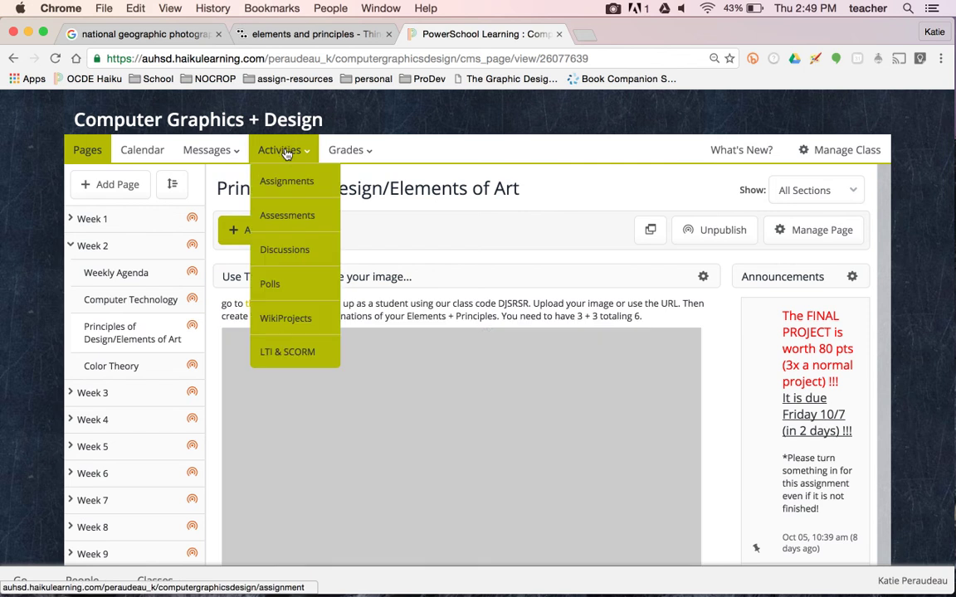
{"action": "left_click", "coordinate": [285, 182]}
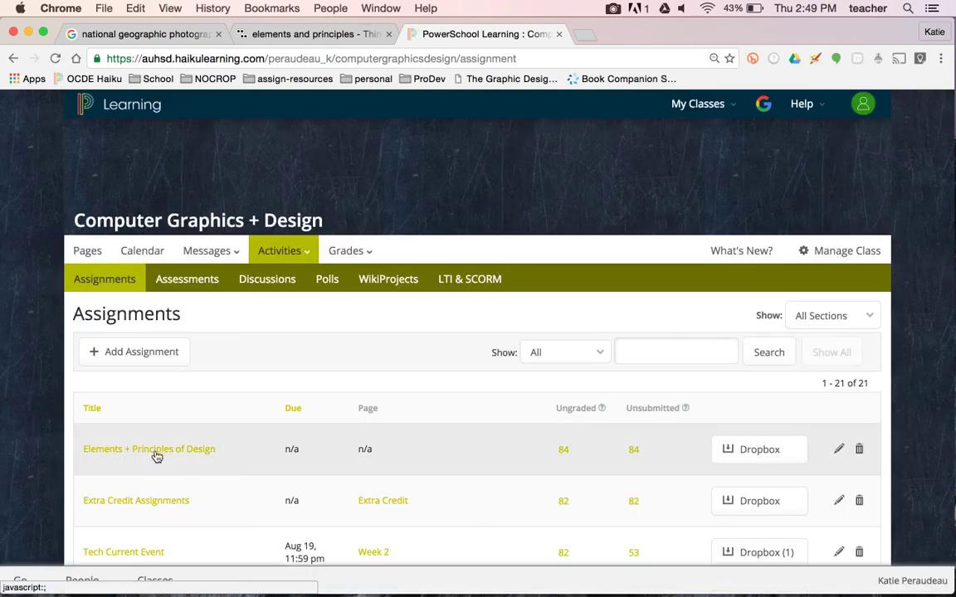
{"action": "left_click", "coordinate": [157, 457]}
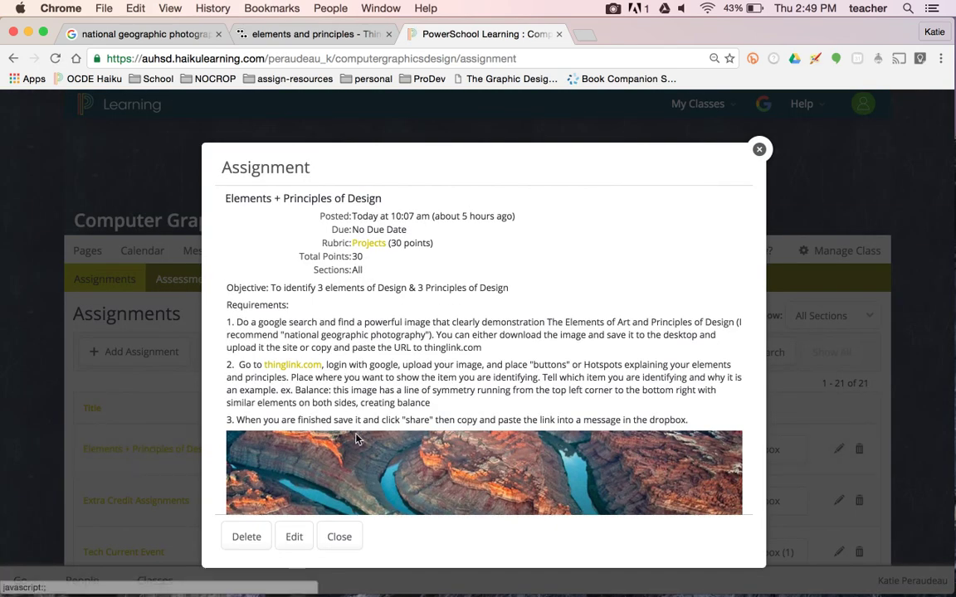
Go from the assignment details to its dropbox and look over the student list for Section P1.
{"action": "scroll", "coordinate": [356, 439], "scroll_direction": "down", "scroll_amount": 10}
{"action": "left_click", "coordinate": [279, 479]}
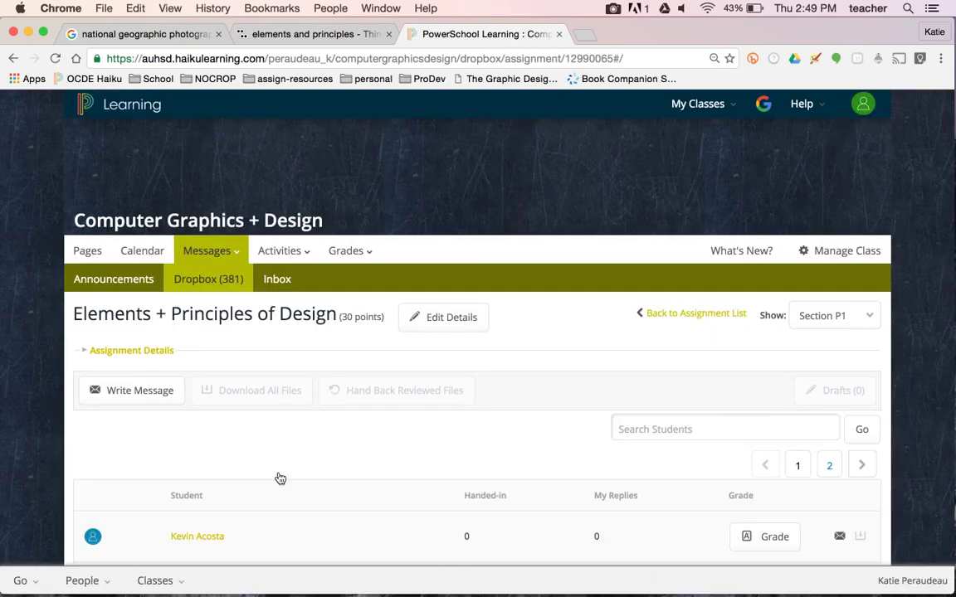
{"action": "scroll", "coordinate": [280, 478], "scroll_direction": "down", "scroll_amount": 5}
{"action": "scroll", "coordinate": [280, 479], "scroll_direction": "up", "scroll_amount": 3}
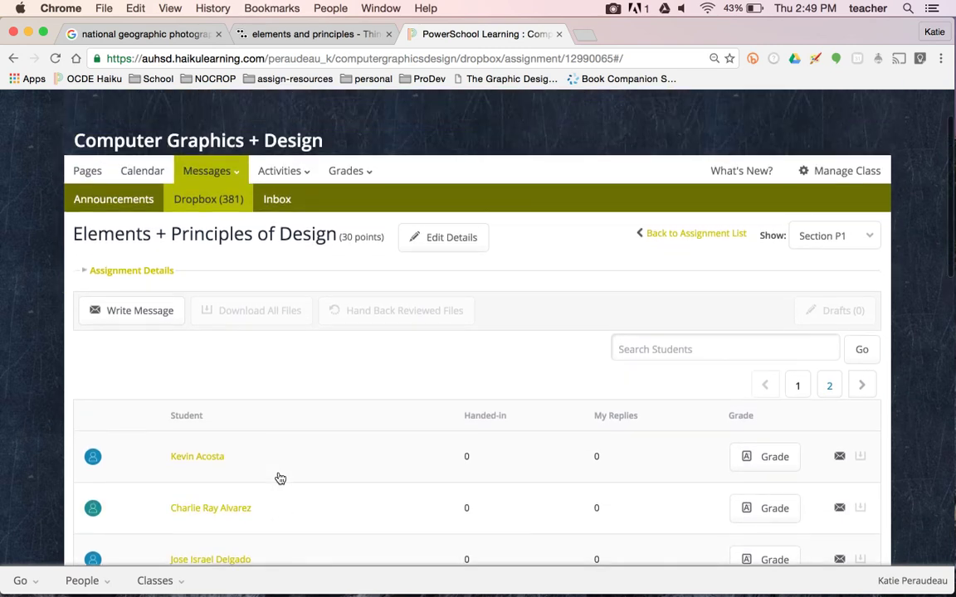
Preview the class as a student and try to hand in the "Elements + Principles of Design" assignment from the dropbox.
{"action": "left_click", "coordinate": [874, 172]}
{"action": "left_click", "coordinate": [833, 304]}
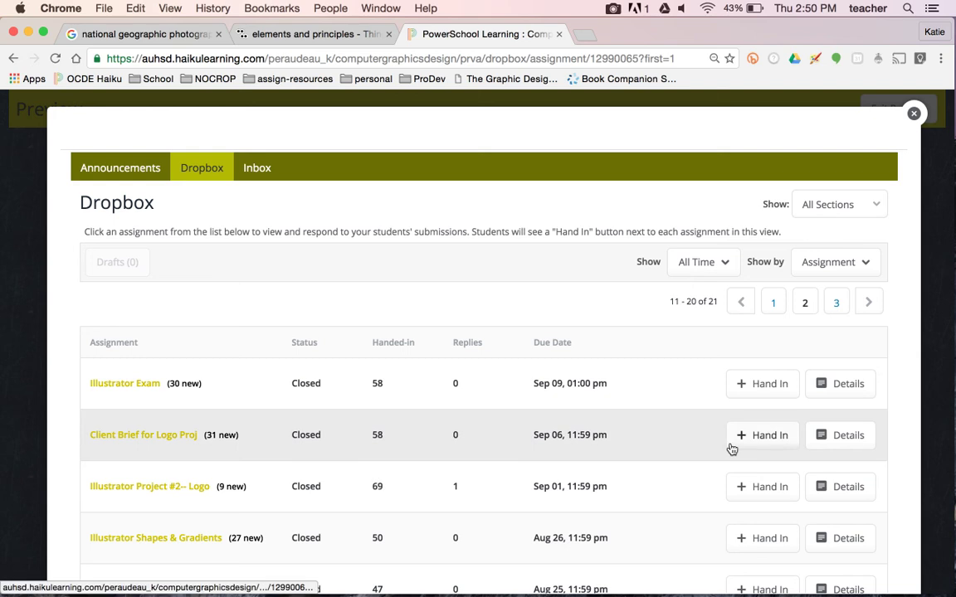
{"action": "scroll", "coordinate": [600, 487], "scroll_direction": "down", "scroll_amount": 5}
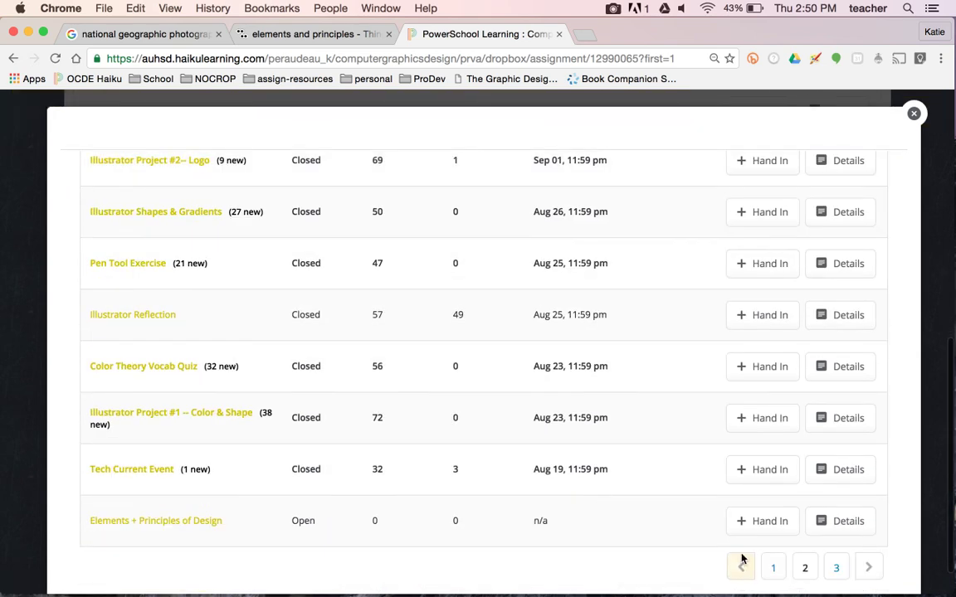
{"action": "left_click", "coordinate": [767, 522]}
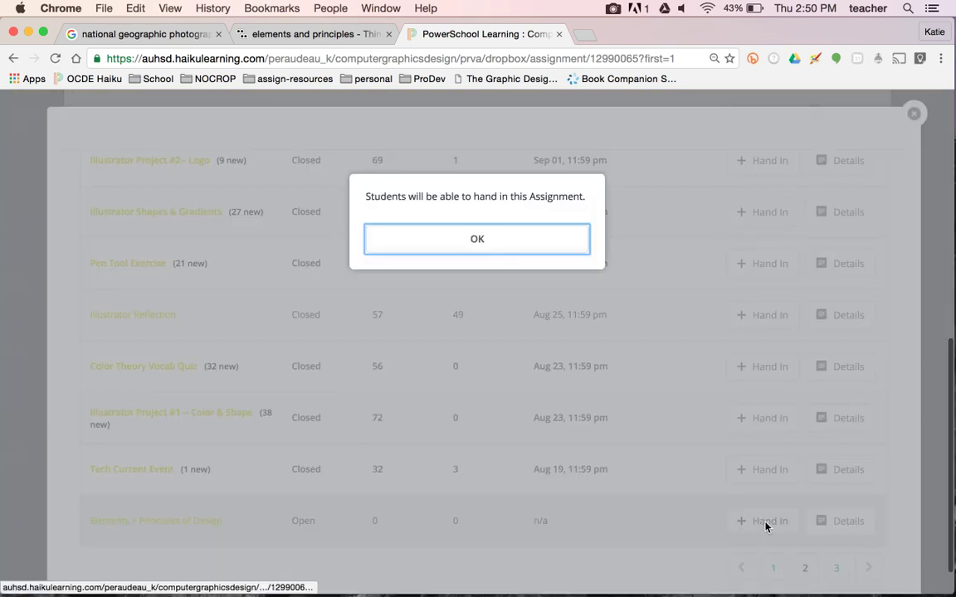
{"action": "left_click", "coordinate": [480, 241]}
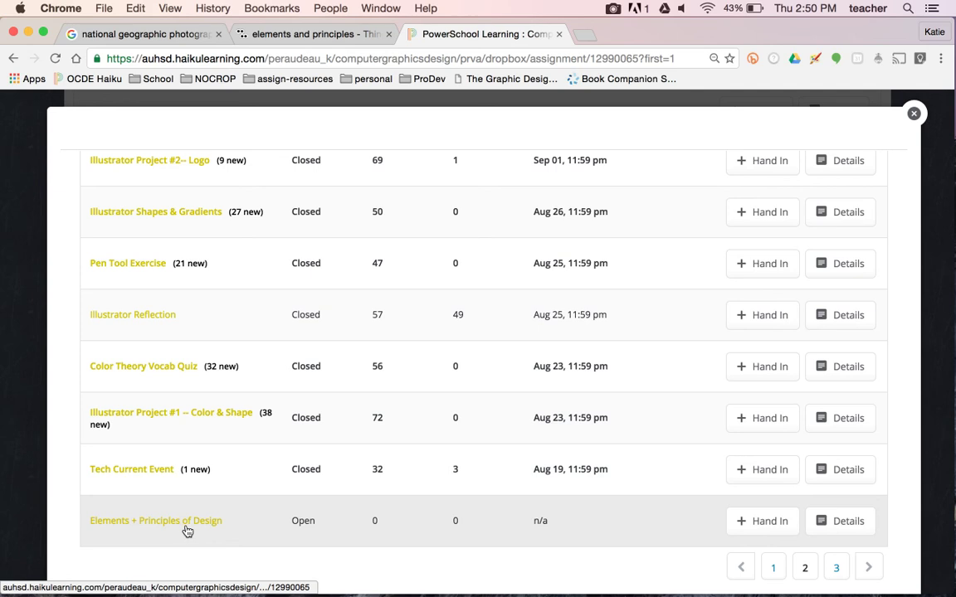
Try to open the "Elements + Principles of Design" dropbox messages in the preview, and close the overlaid dropbox list.
{"action": "left_click", "coordinate": [184, 522]}
{"action": "left_click", "coordinate": [433, 237]}
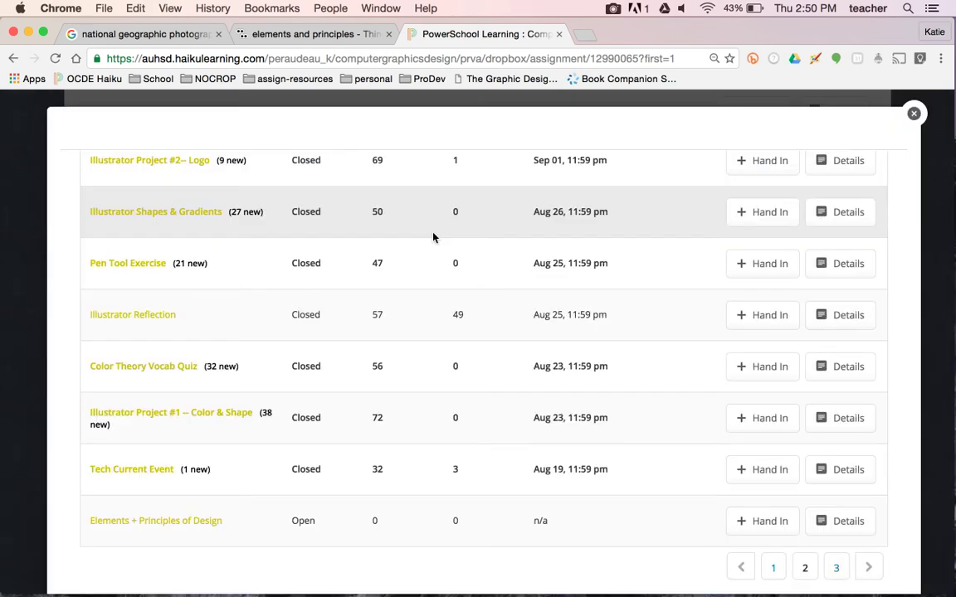
{"action": "scroll", "coordinate": [433, 238], "scroll_direction": "up", "scroll_amount": 5}
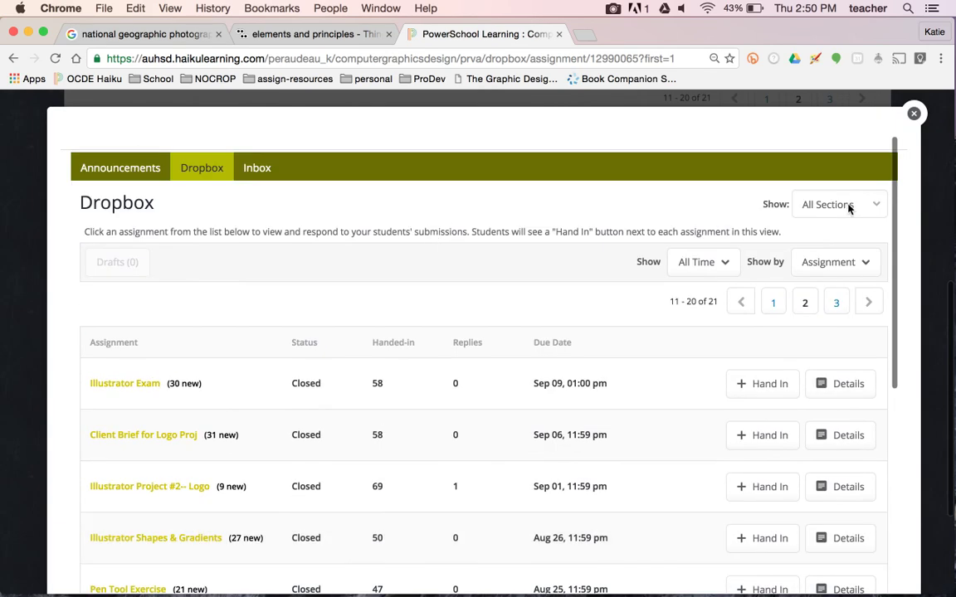
{"action": "left_click", "coordinate": [911, 115]}
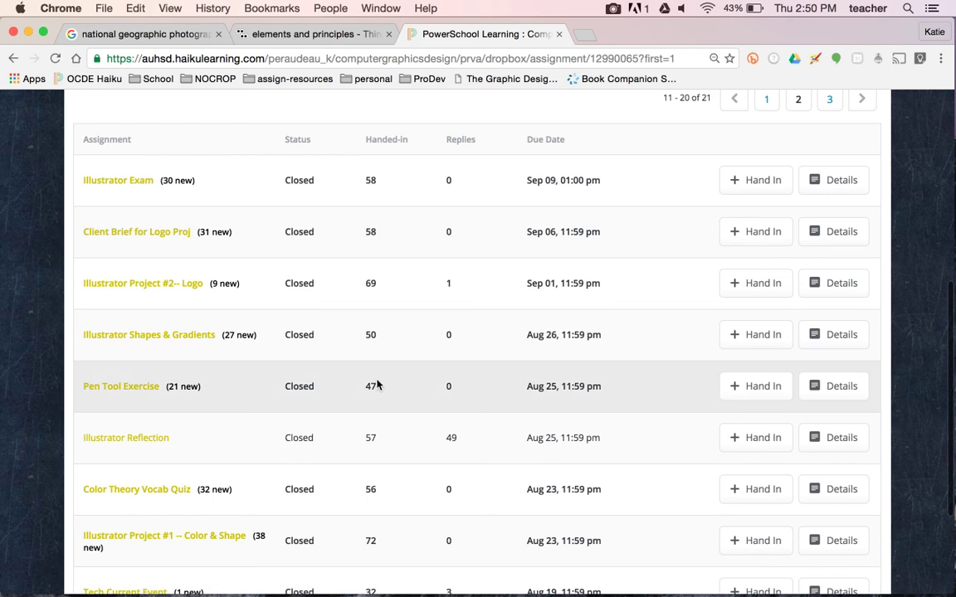
Try to open the "Illustrator Project #2-- Logo" messages in the student preview, and exit the preview.
{"action": "scroll", "coordinate": [275, 158], "scroll_direction": "up", "scroll_amount": 4}
{"action": "scroll", "coordinate": [275, 158], "scroll_direction": "up", "scroll_amount": 4}
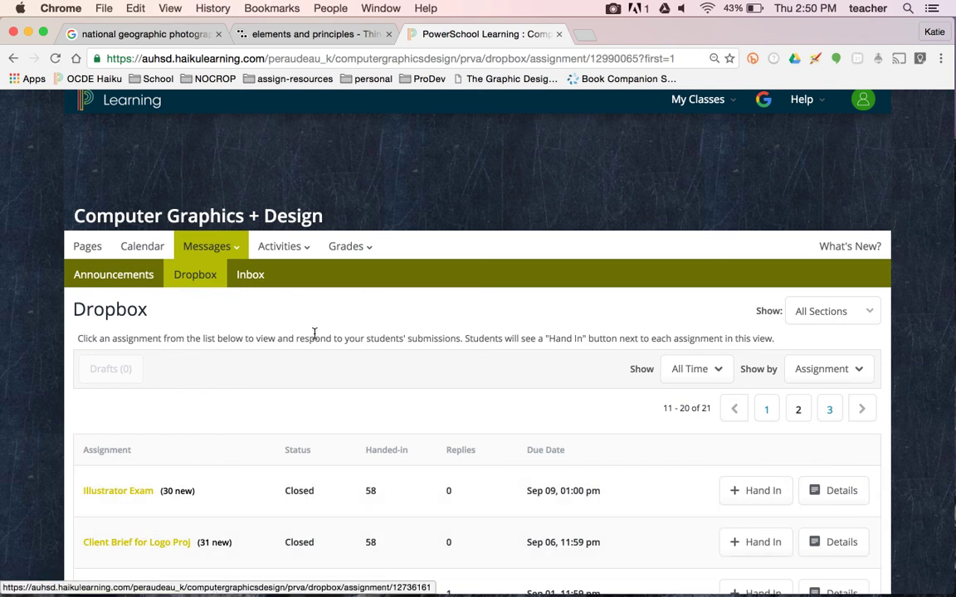
{"action": "scroll", "coordinate": [319, 342], "scroll_direction": "down", "scroll_amount": 2}
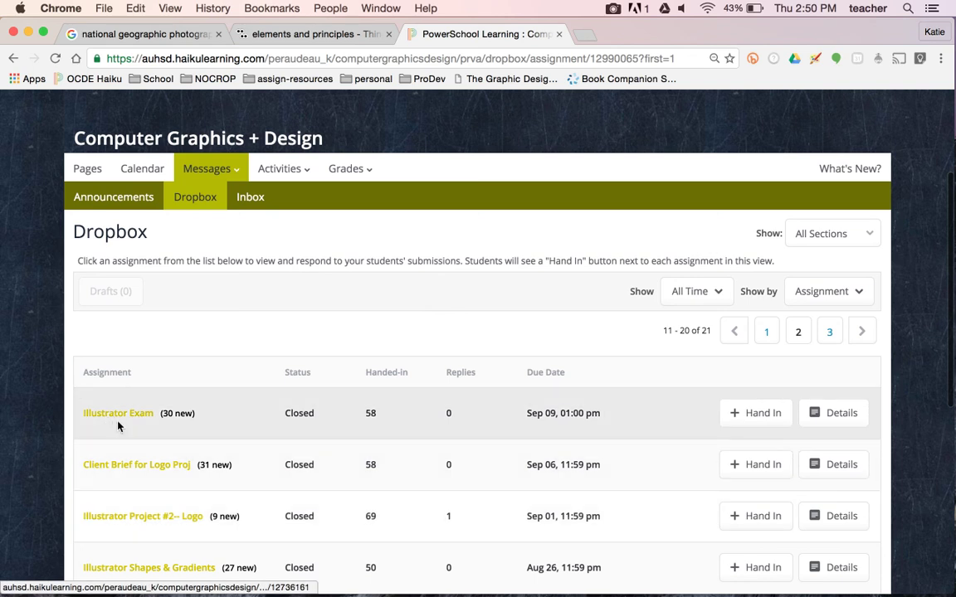
{"action": "left_click", "coordinate": [137, 518]}
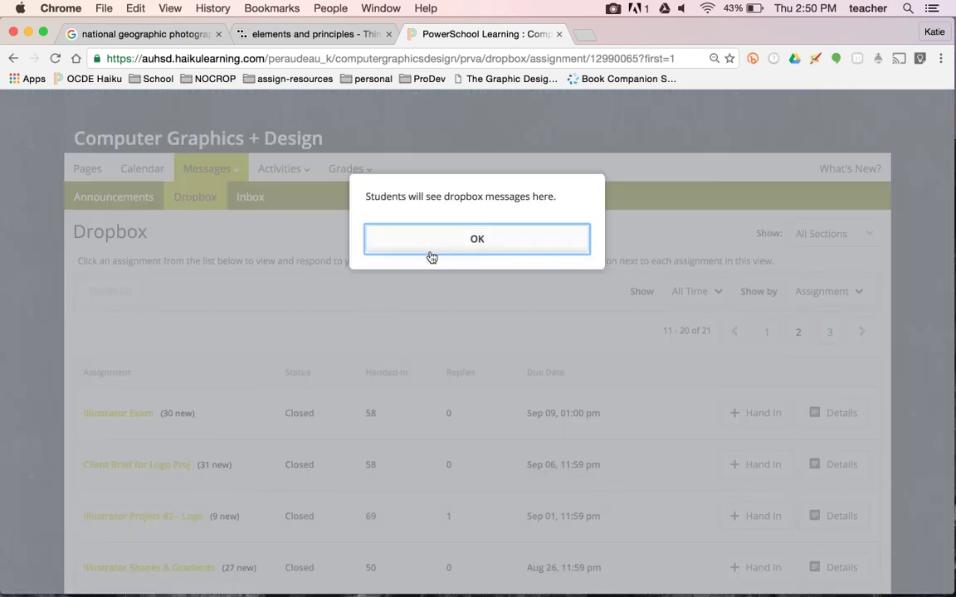
{"action": "left_click", "coordinate": [396, 230]}
{"action": "scroll", "coordinate": [929, 210], "scroll_direction": "up", "scroll_amount": 5}
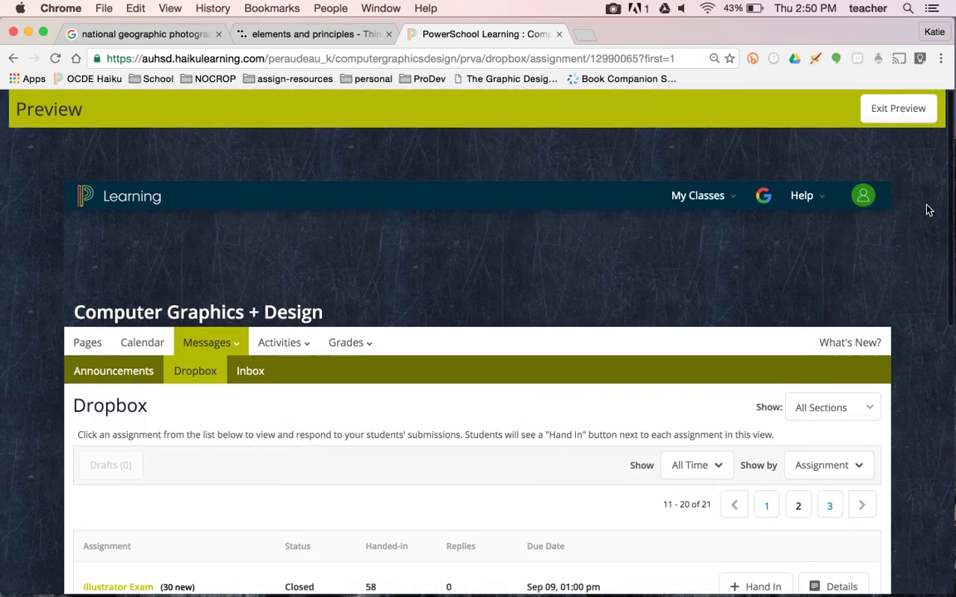
{"action": "left_click", "coordinate": [904, 110]}
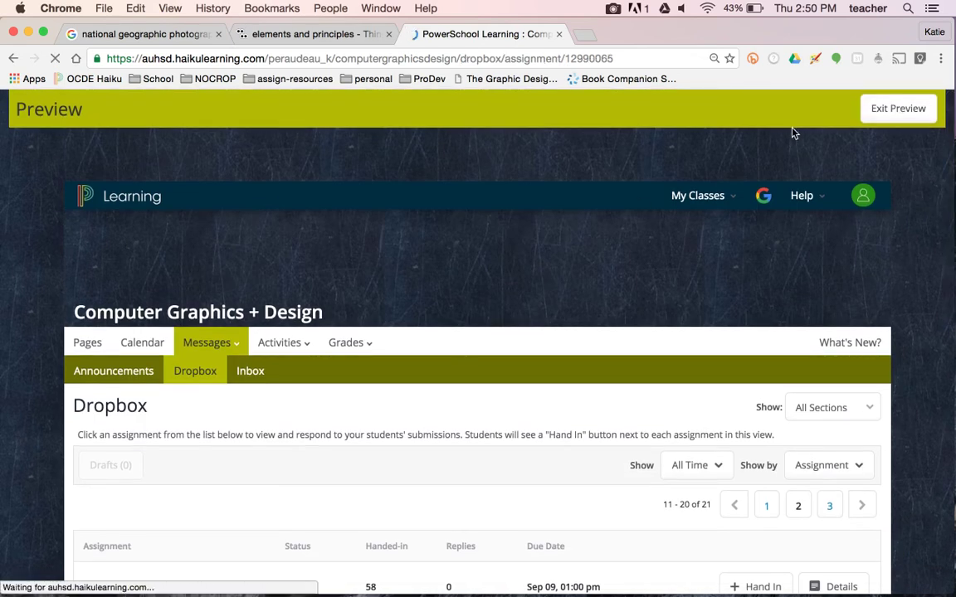
Open the first listed student's dropbox messages for "Elements + Principles of Design" and start a new message.
{"action": "scroll", "coordinate": [99, 410], "scroll_direction": "down", "scroll_amount": 1}
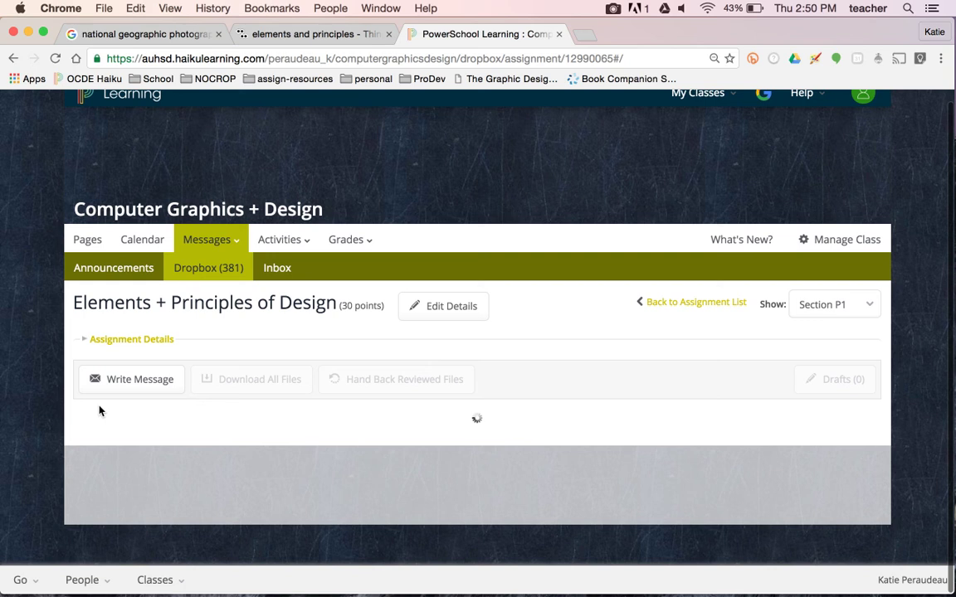
{"action": "scroll", "coordinate": [142, 515], "scroll_direction": "down", "scroll_amount": 1}
{"action": "scroll", "coordinate": [142, 514], "scroll_direction": "down", "scroll_amount": 10}
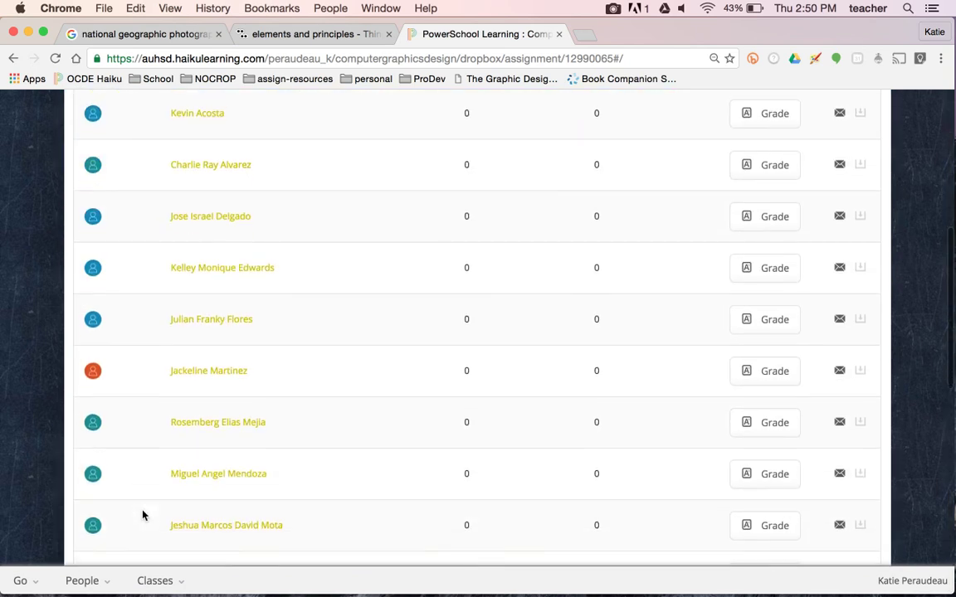
{"action": "scroll", "coordinate": [143, 514], "scroll_direction": "up", "scroll_amount": 2}
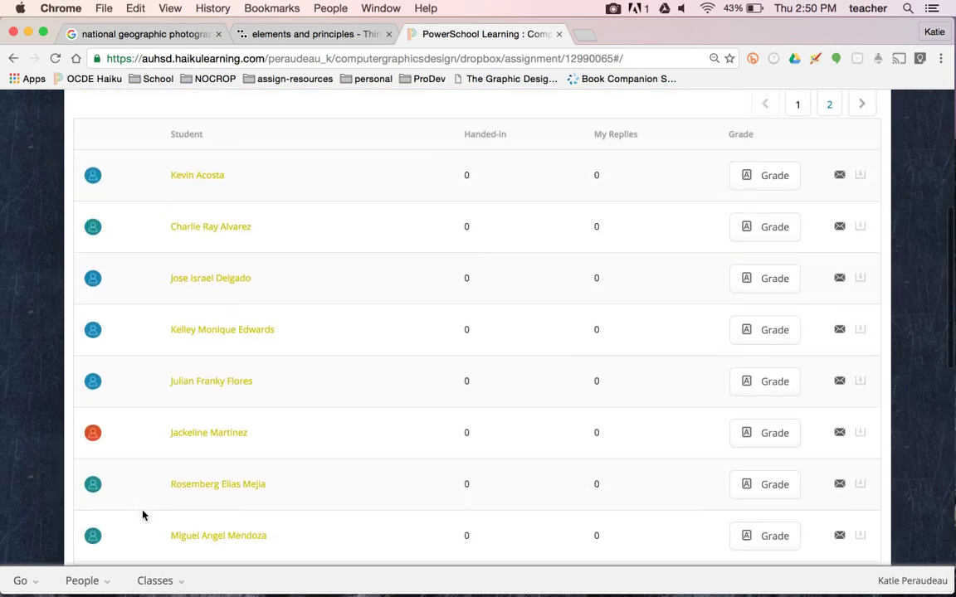
{"action": "left_click", "coordinate": [208, 177]}
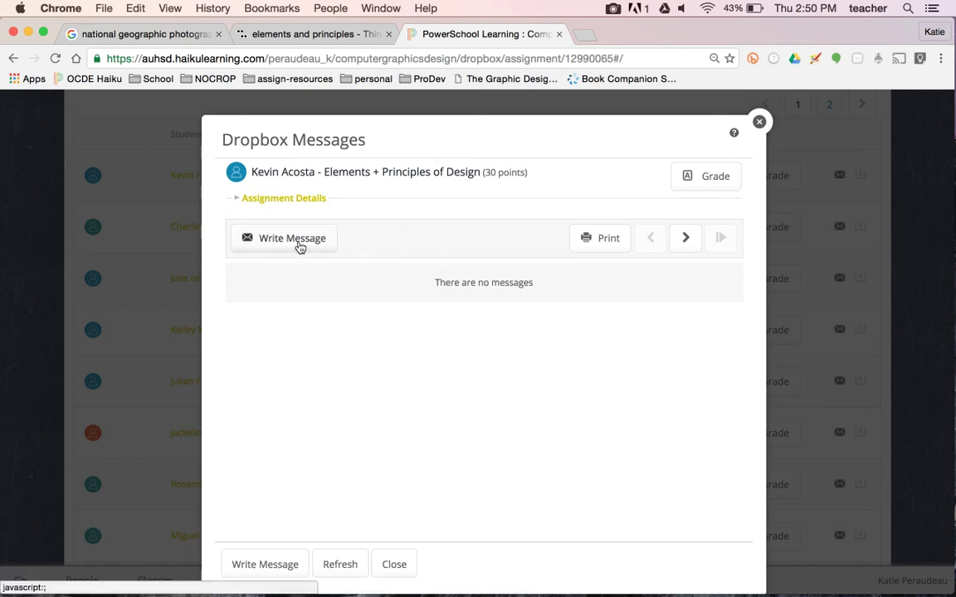
{"action": "left_click", "coordinate": [292, 239]}
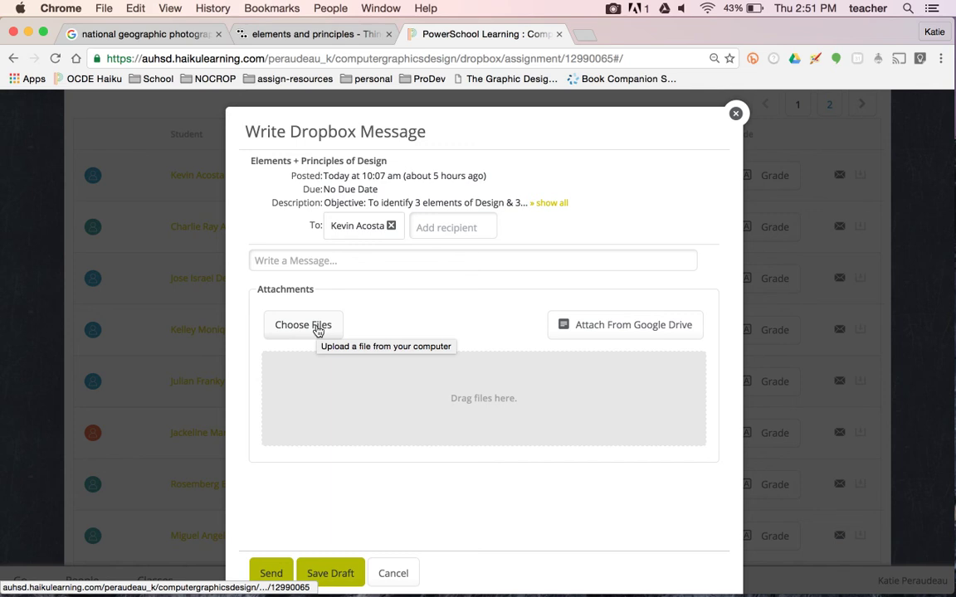
{"action": "left_click", "coordinate": [365, 261]}
{"action": "left_click", "coordinate": [284, 376]}
{"action": "key", "text": "super+v"}
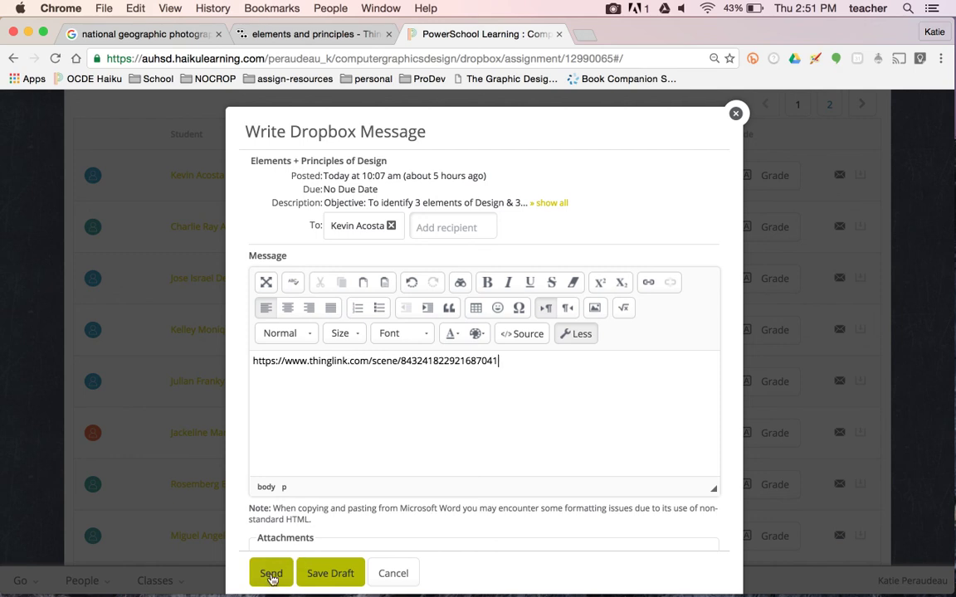
{"action": "scroll", "coordinate": [274, 576], "scroll_direction": "down", "scroll_amount": 5}
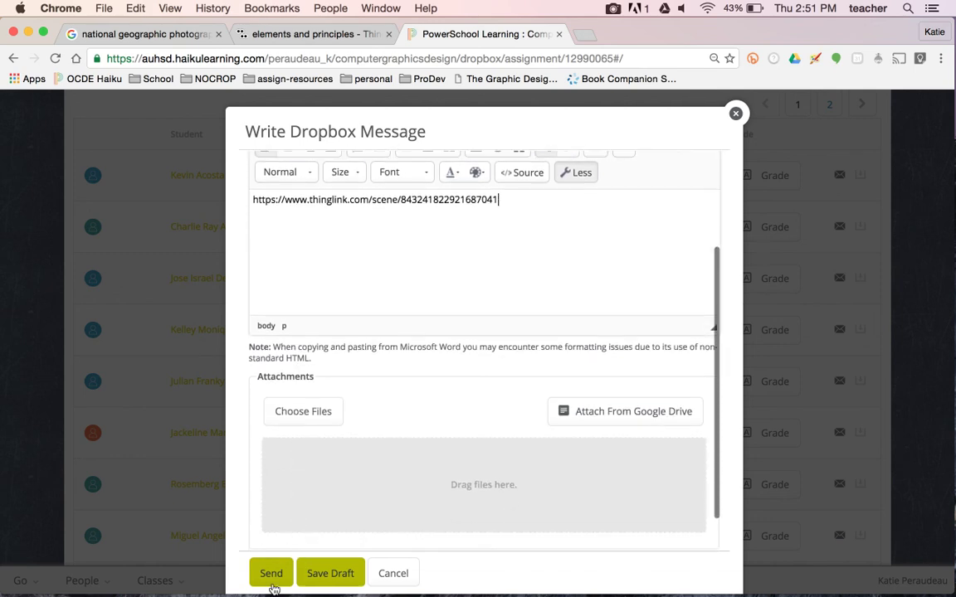
Discard the unsent dropbox message containing the ThingLink link.
{"action": "scroll", "coordinate": [288, 529], "scroll_direction": "down", "scroll_amount": 3}
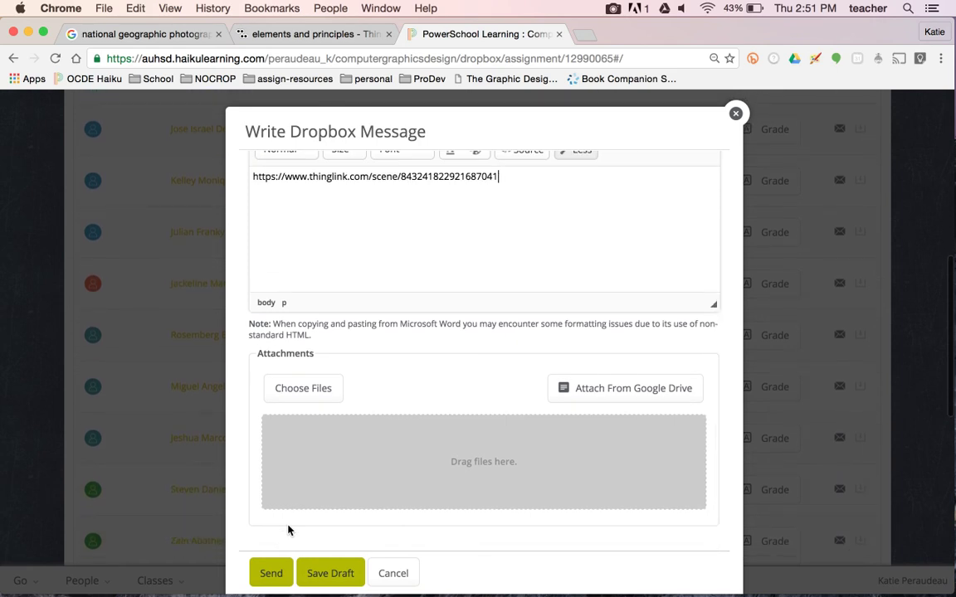
{"action": "left_click", "coordinate": [395, 574]}
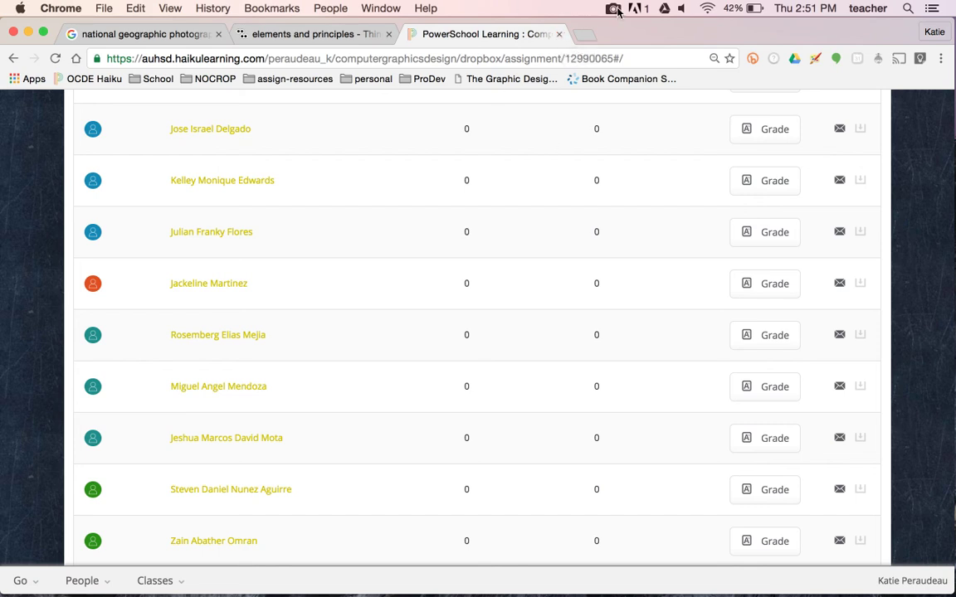
Open the "Elements + Principles of Design" assignment from the class's assignment list and view its "Projects" rubric.
{"action": "scroll", "coordinate": [323, 257], "scroll_direction": "up", "scroll_amount": 5}
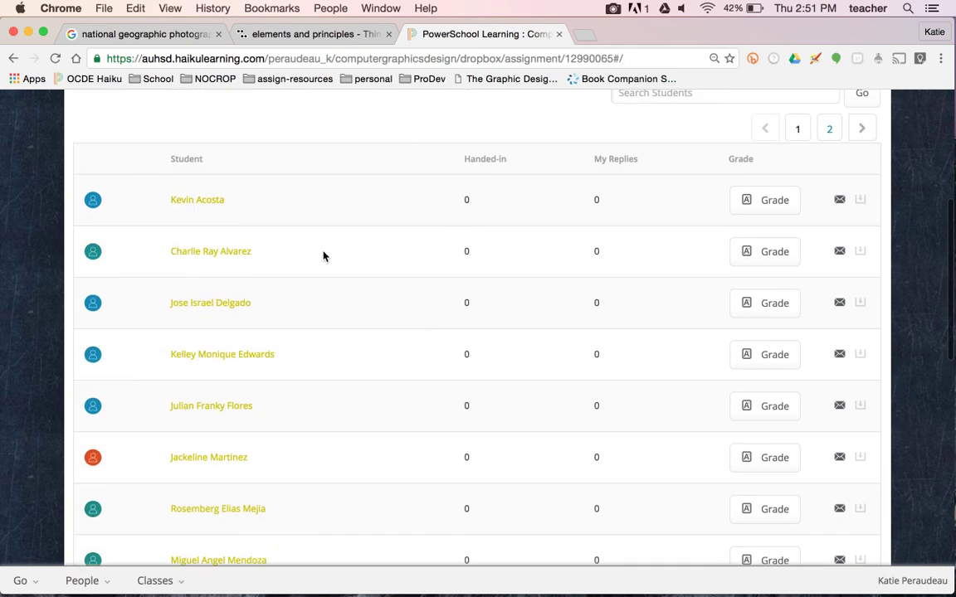
{"action": "scroll", "coordinate": [324, 256], "scroll_direction": "up", "scroll_amount": 6}
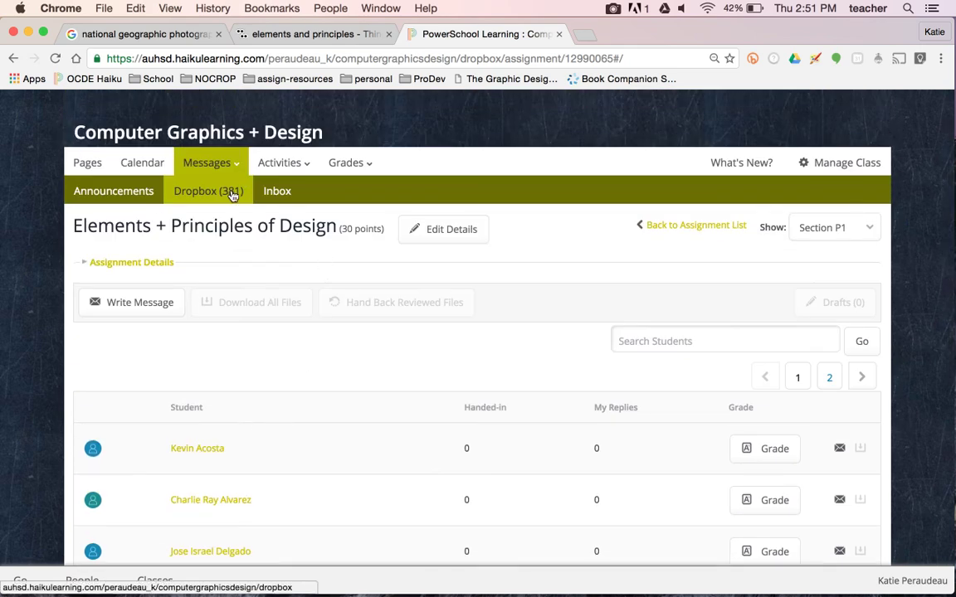
{"action": "left_click", "coordinate": [274, 161]}
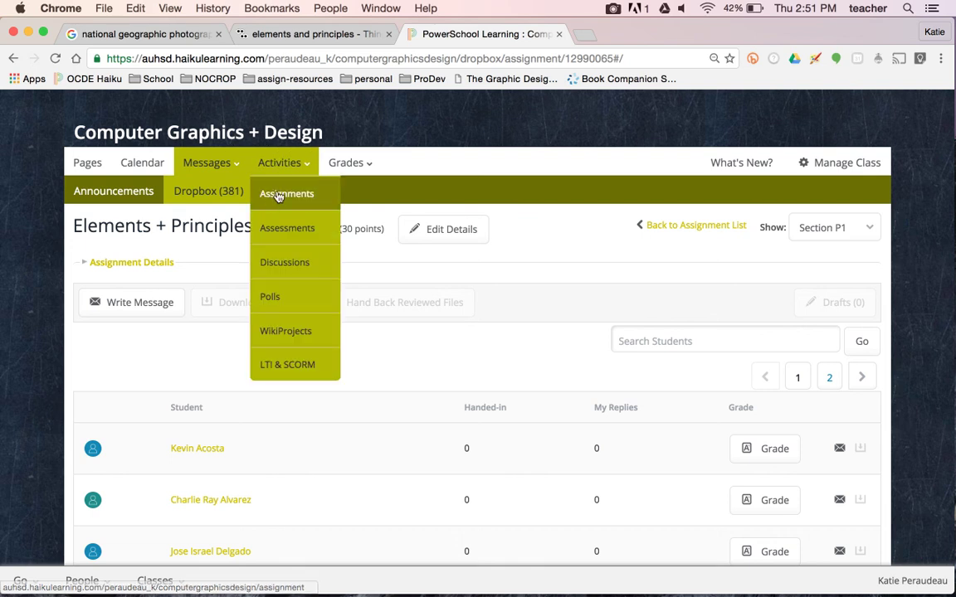
{"action": "left_click", "coordinate": [277, 195]}
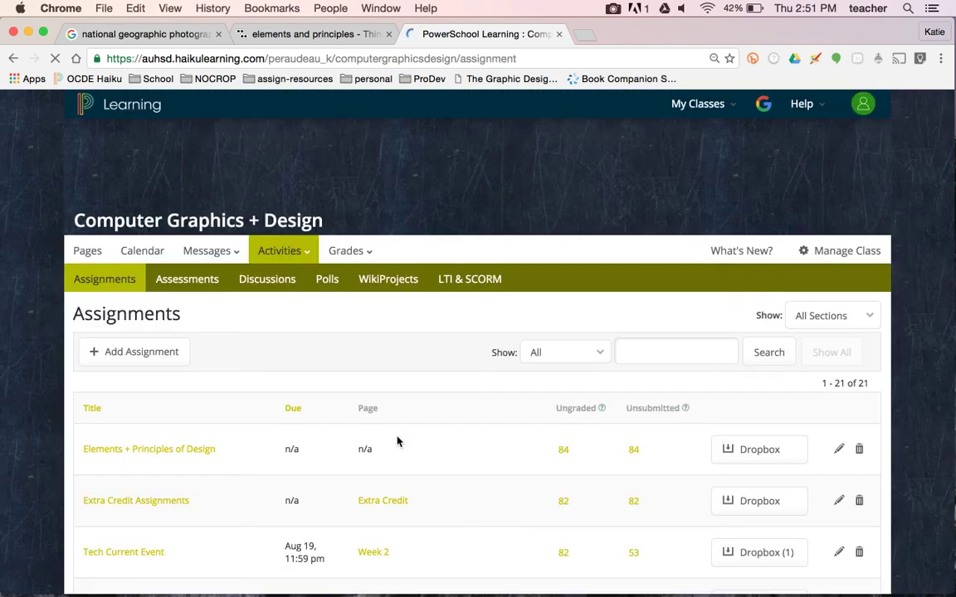
{"action": "left_click", "coordinate": [198, 449]}
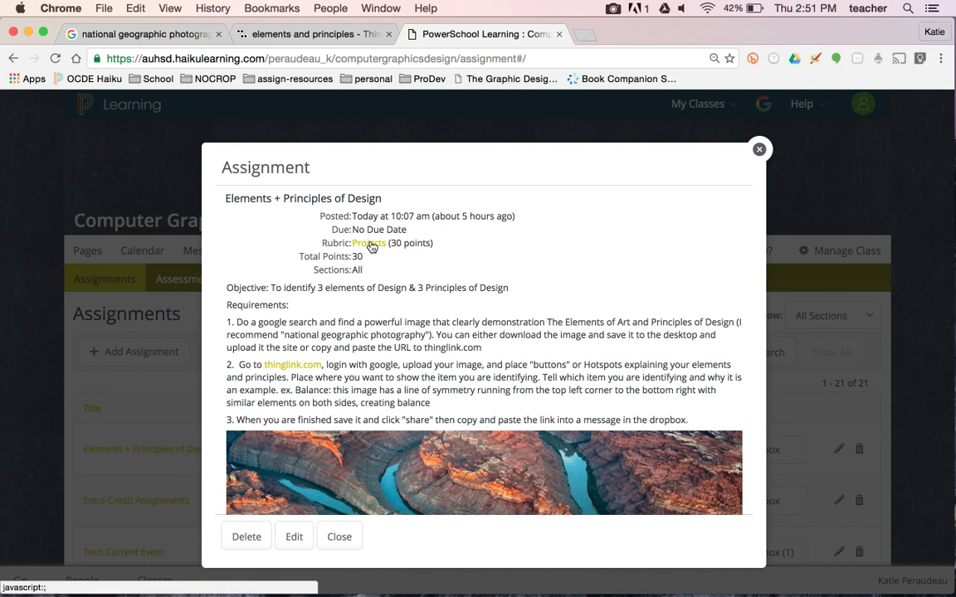
{"action": "left_click", "coordinate": [370, 244]}
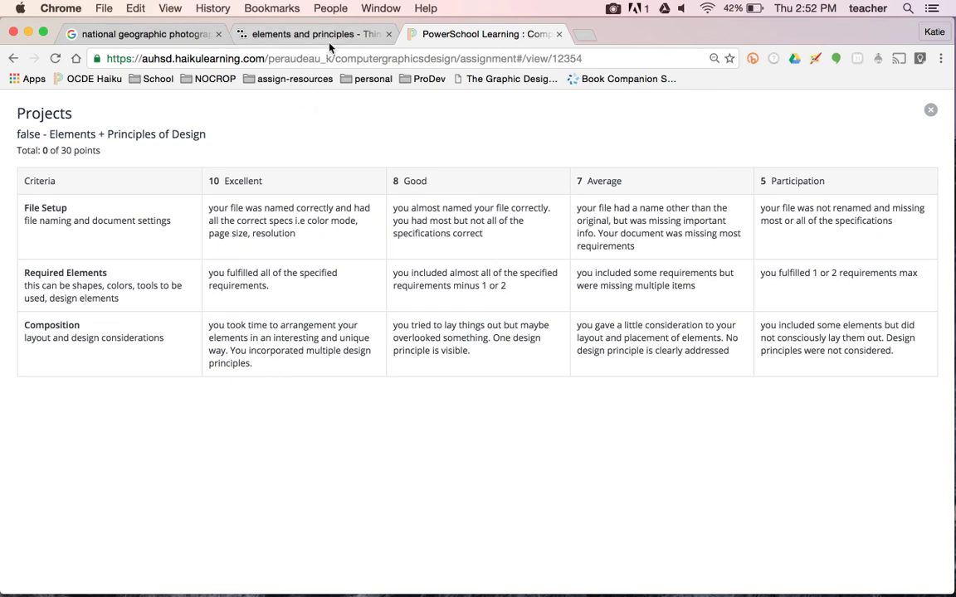
Switch to the ThingLink ice cave image, close its sharing dialog, and view the Proportion hotspot's note.
{"action": "left_click", "coordinate": [296, 37]}
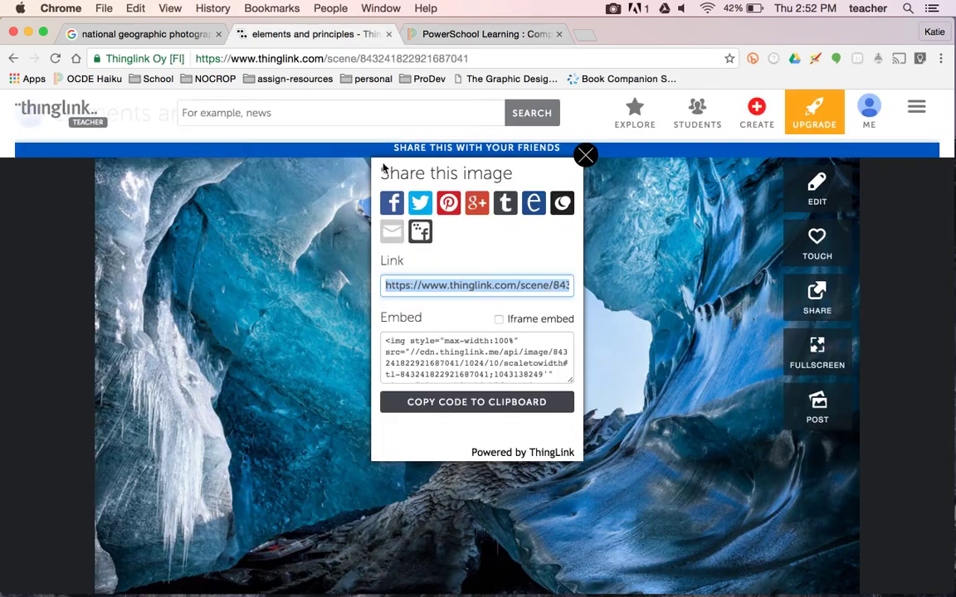
{"action": "left_click", "coordinate": [585, 156]}
{"action": "mouse_move", "coordinate": [541, 427]}
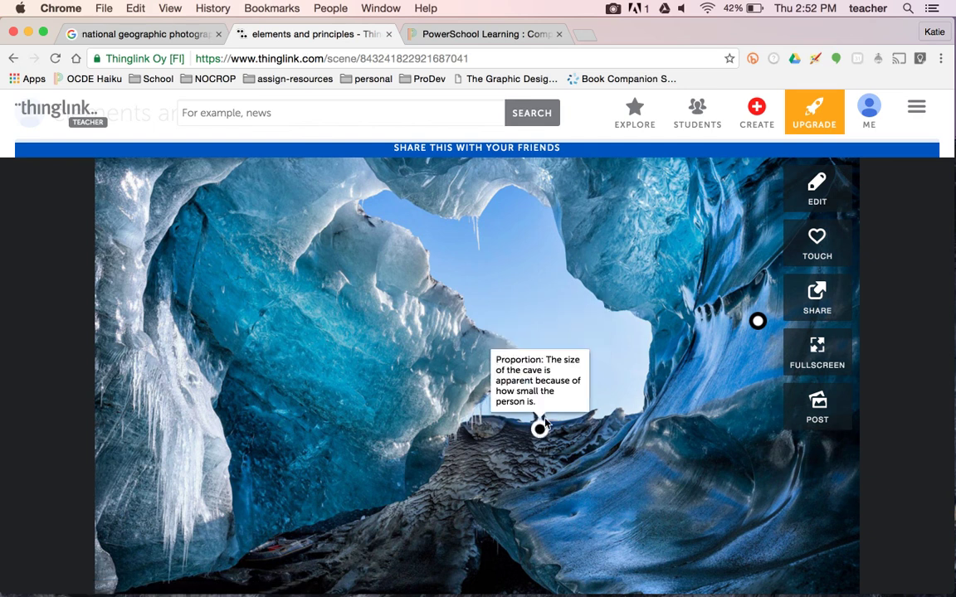